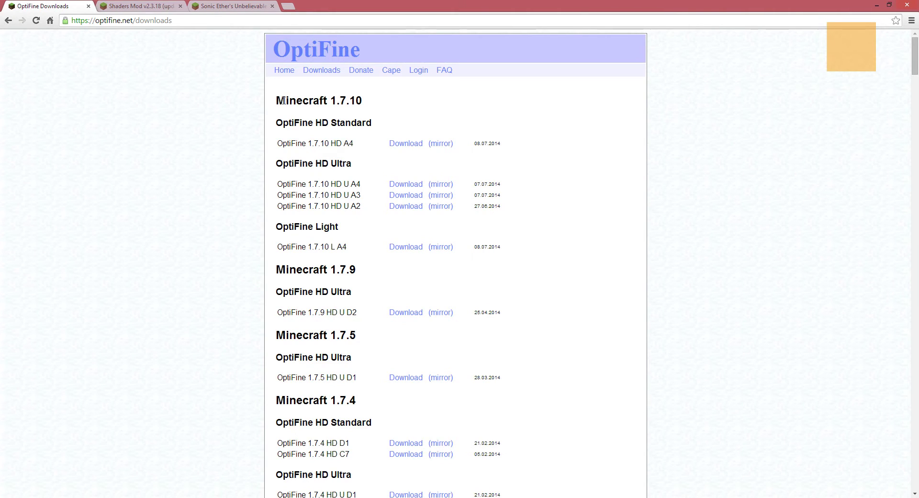
Review the OptiFine downloads for the Minecraft 1.7.5 entry, OptiFine 1.7.5 HD U D1
drag(332, 103, 388, 108)
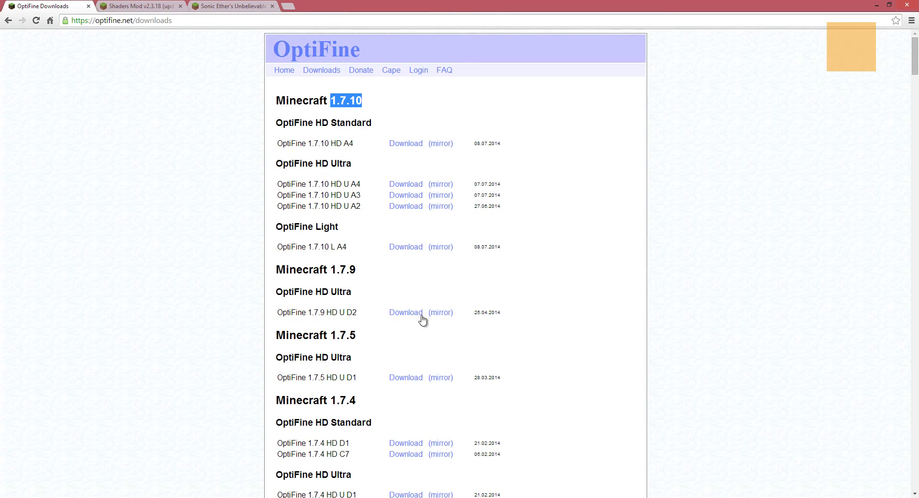
drag(279, 337, 384, 341)
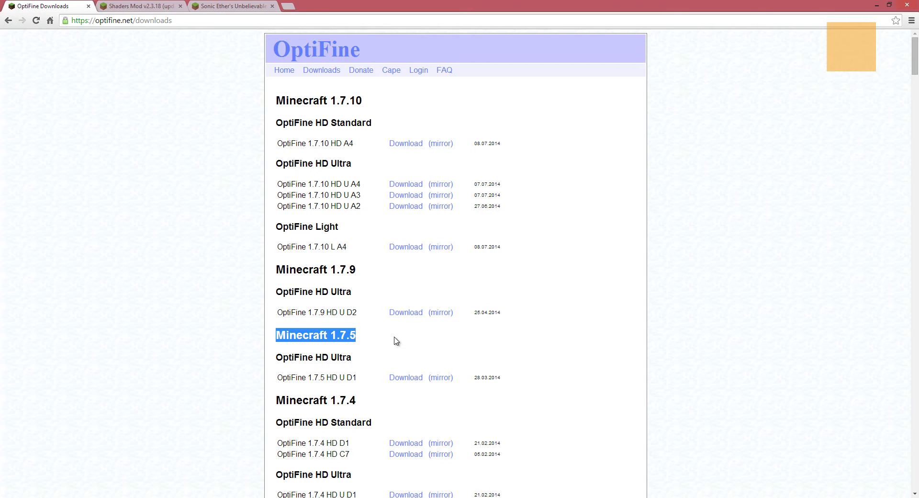
drag(276, 358, 357, 360)
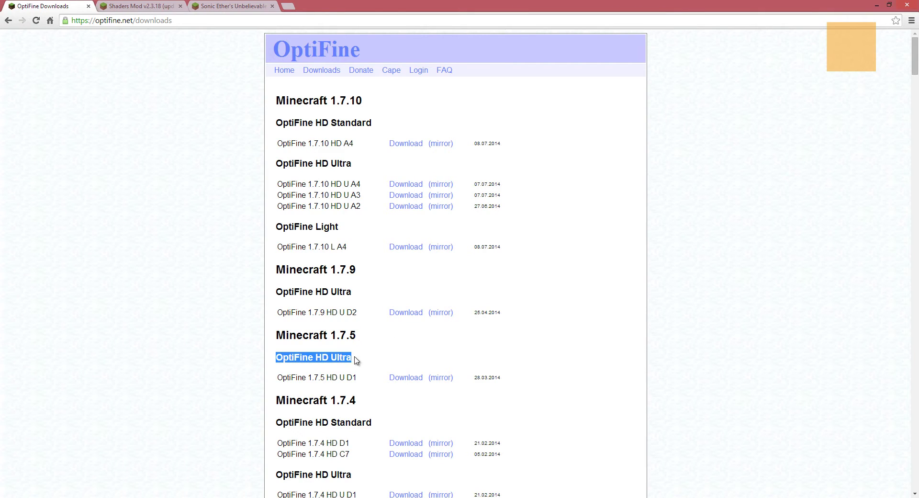
drag(277, 378, 361, 387)
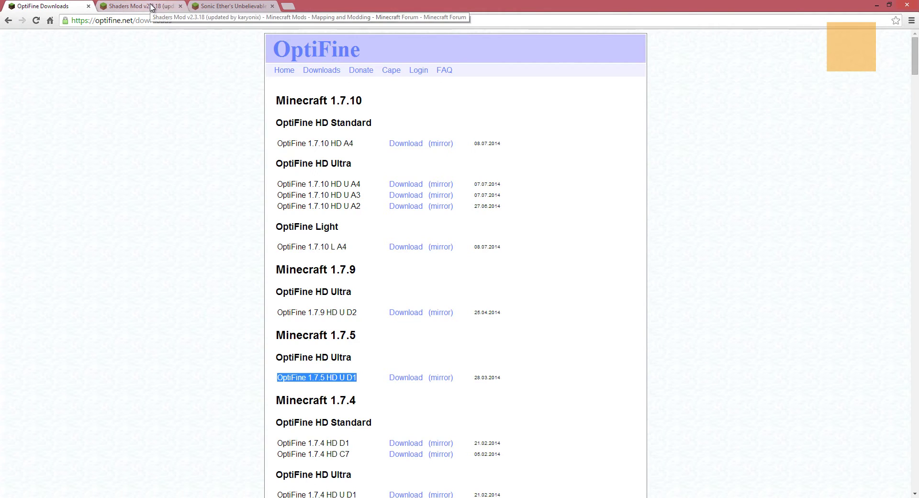
Review the forum post for ShadersMod Installer v2.3.15mc1.7.5 and the SEUS v10.1 downloads on the Sonic Ether's Unbelievable Shaders page
click(151, 7)
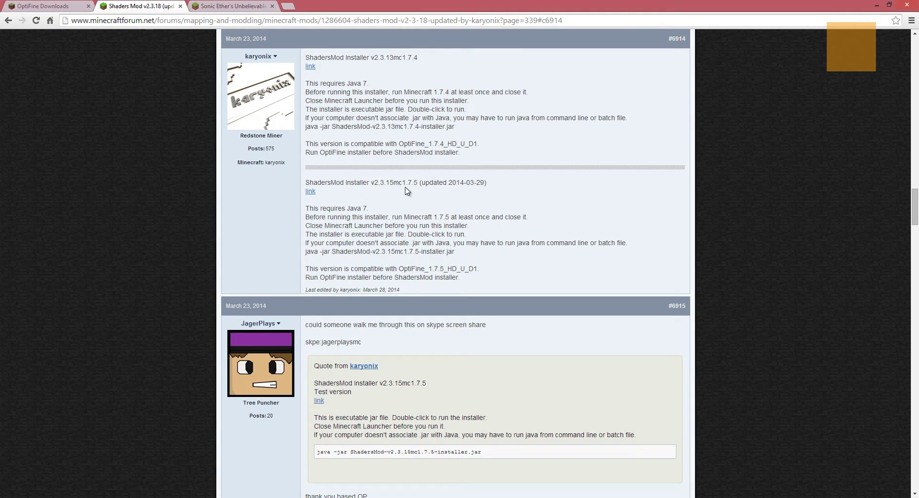
drag(403, 182, 418, 182)
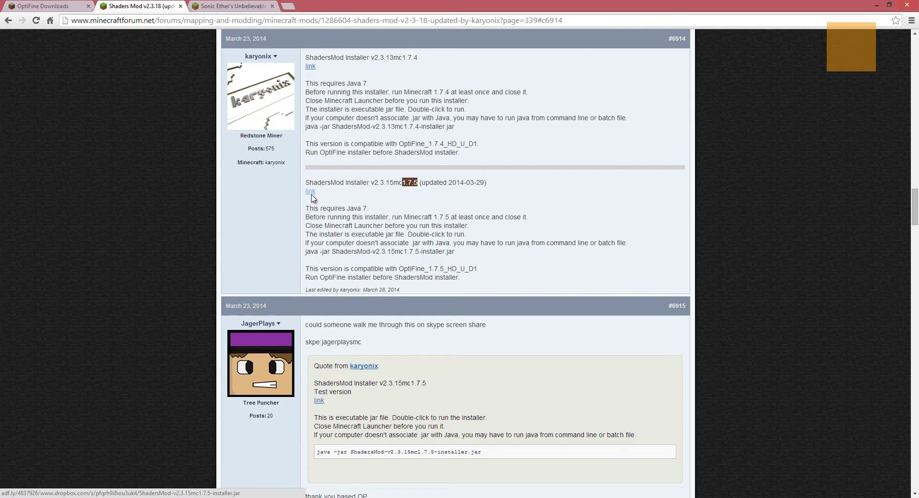
click(273, 192)
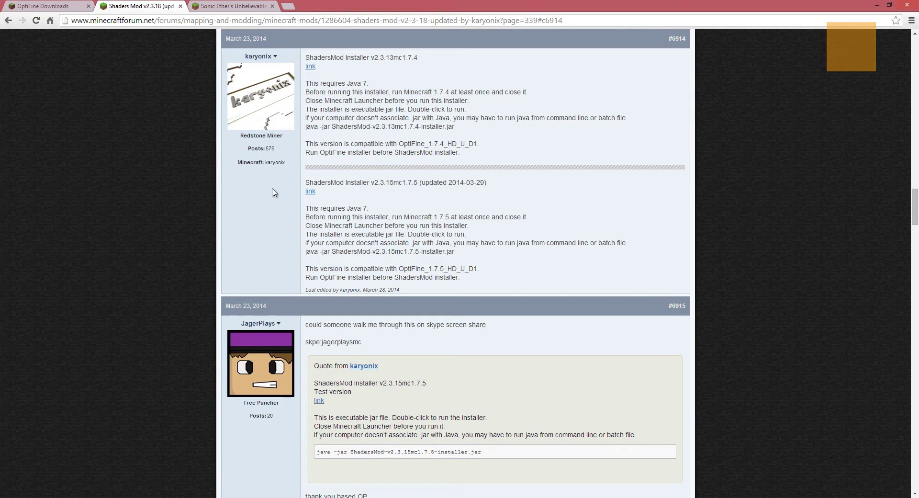
click(240, 6)
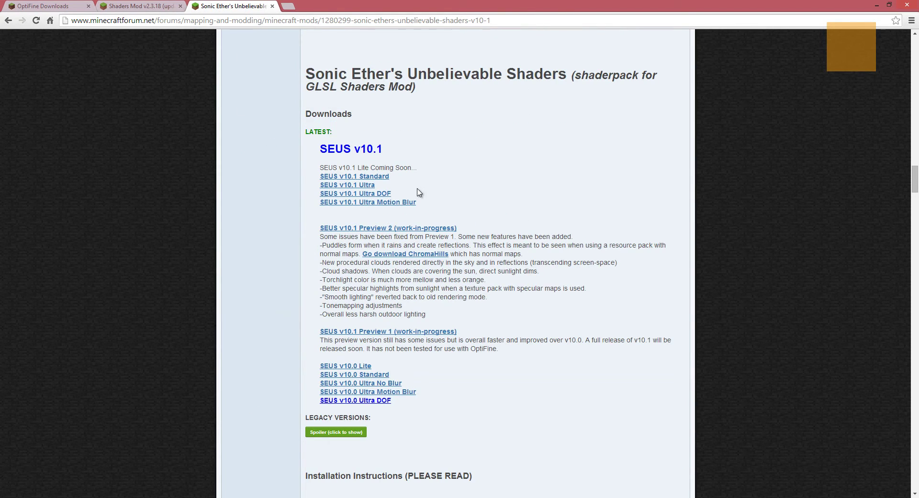
double_click(365, 151)
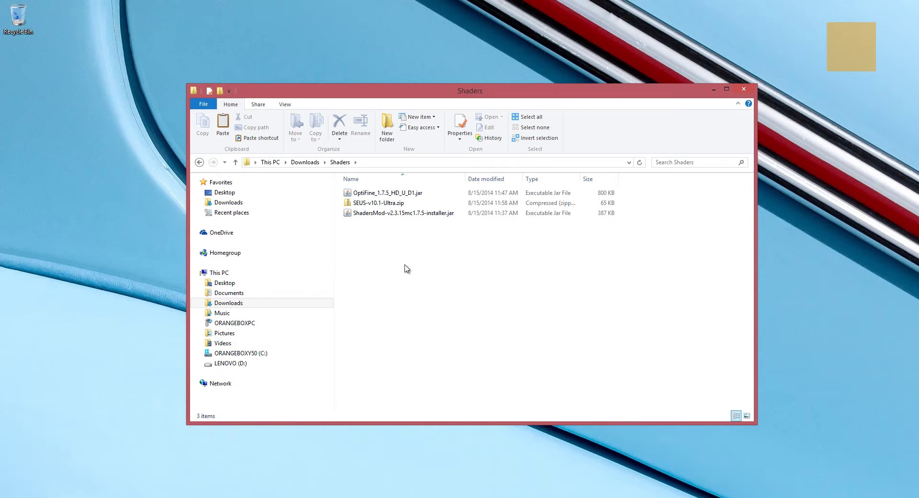
Check the downloaded OptiFine, SEUS and ShadersMod files in the Shaders folder
mouse_move(398, 239)
mouse_down()
mouse_move(386, 197)
mouse_move(388, 232)
mouse_up()
click(388, 196)
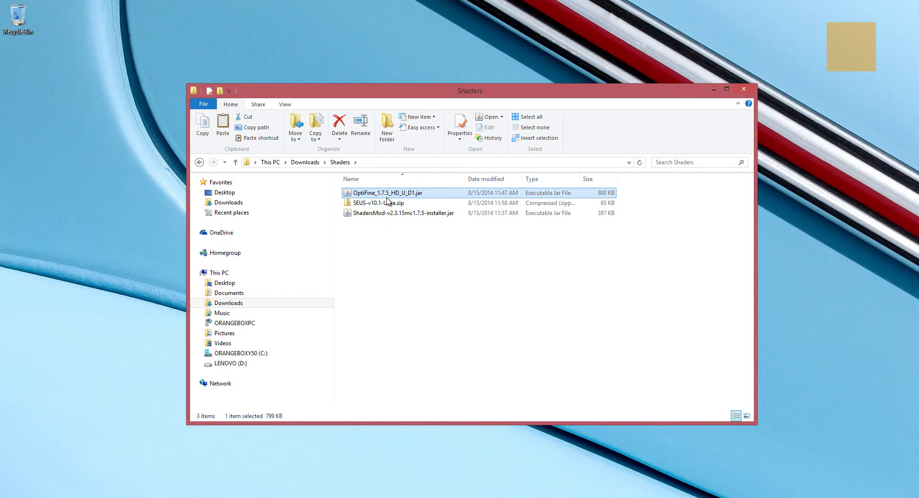
click(388, 213)
key(Up)
click(395, 248)
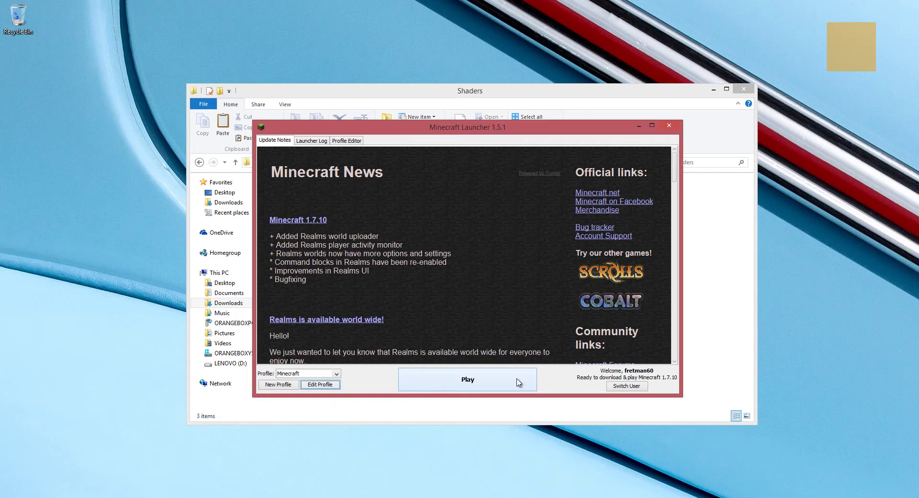
Set the Minecraft launcher profile to use release 1.7.5 and save the profile
drag(484, 128, 489, 124)
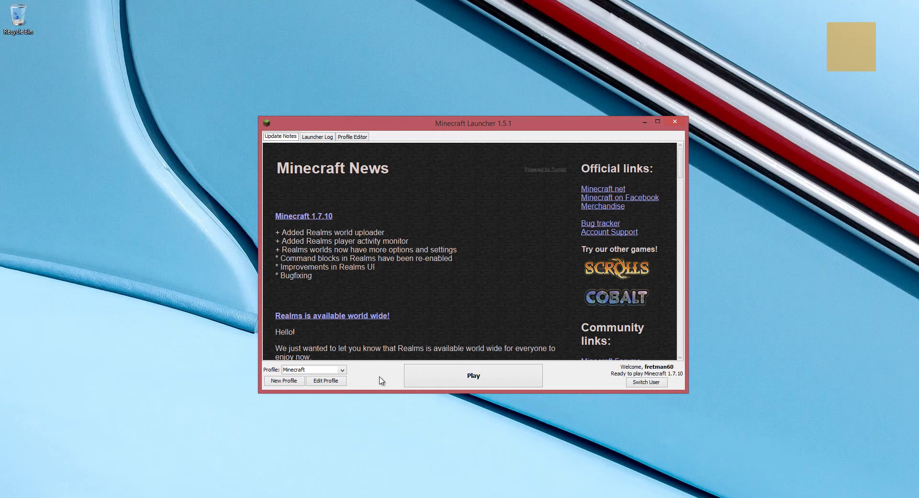
click(339, 370)
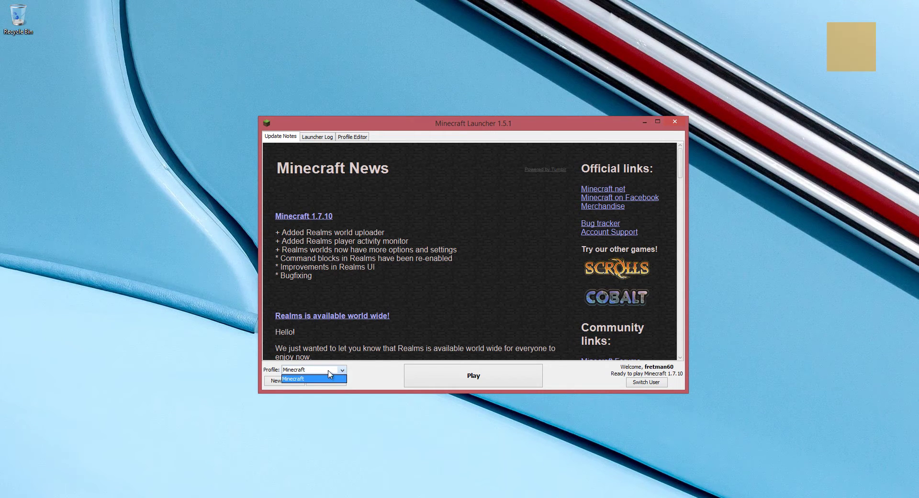
click(329, 379)
click(331, 381)
click(390, 294)
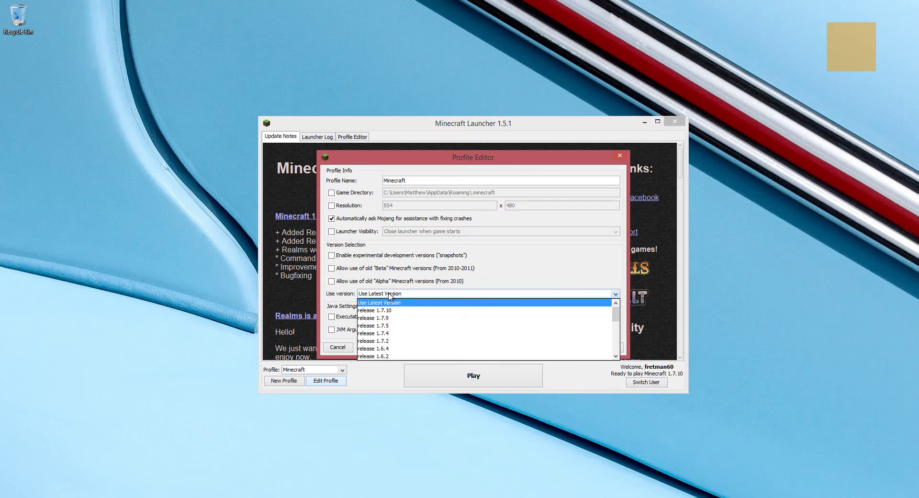
click(387, 326)
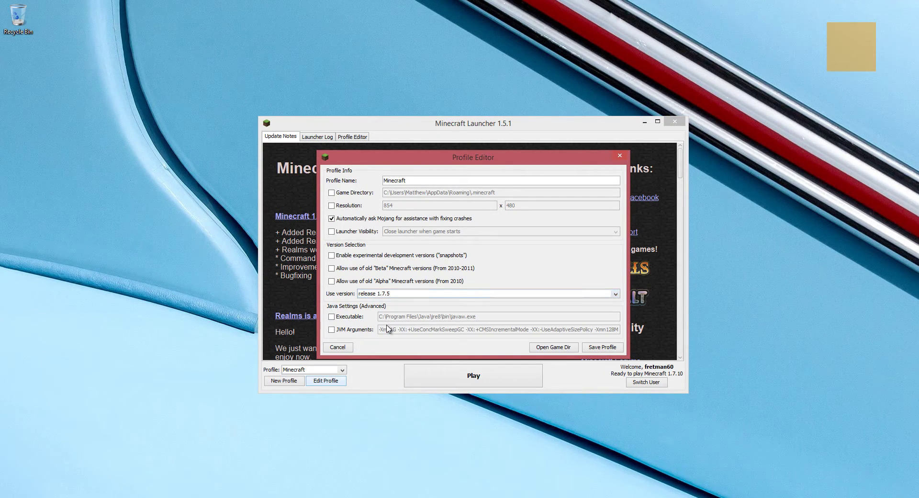
click(604, 348)
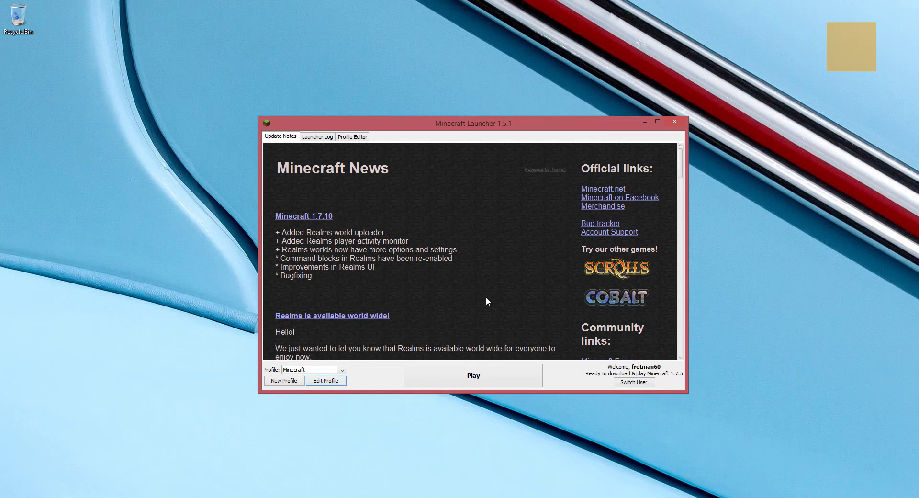
Launch Minecraft 1.7.5 and create a new singleplayer survival world named 1.7.5
click(525, 379)
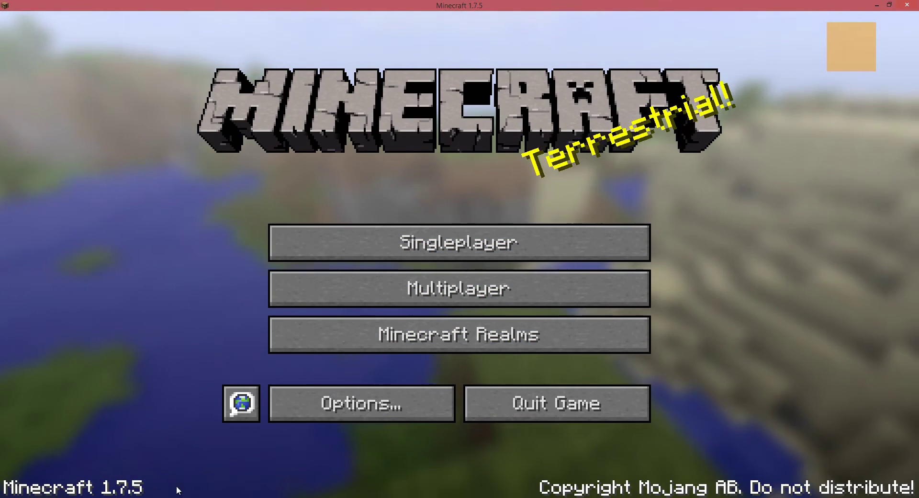
click(423, 253)
click(569, 416)
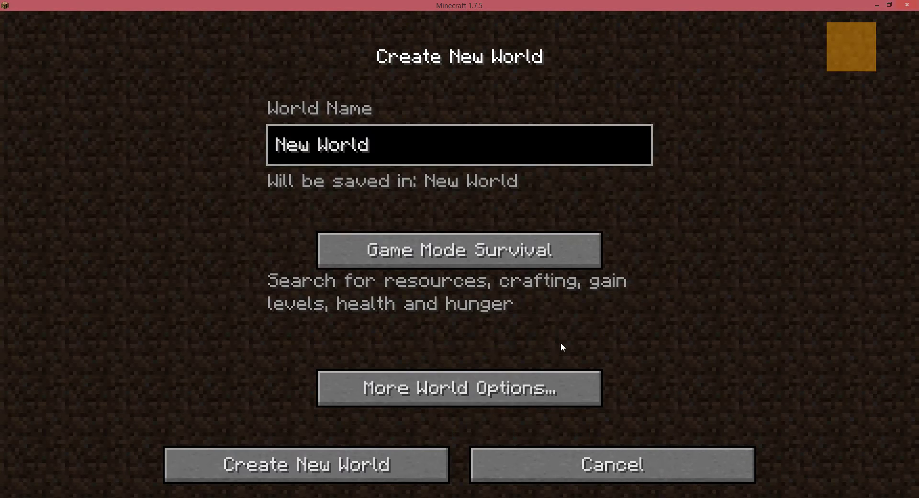
key(ctrl+a)
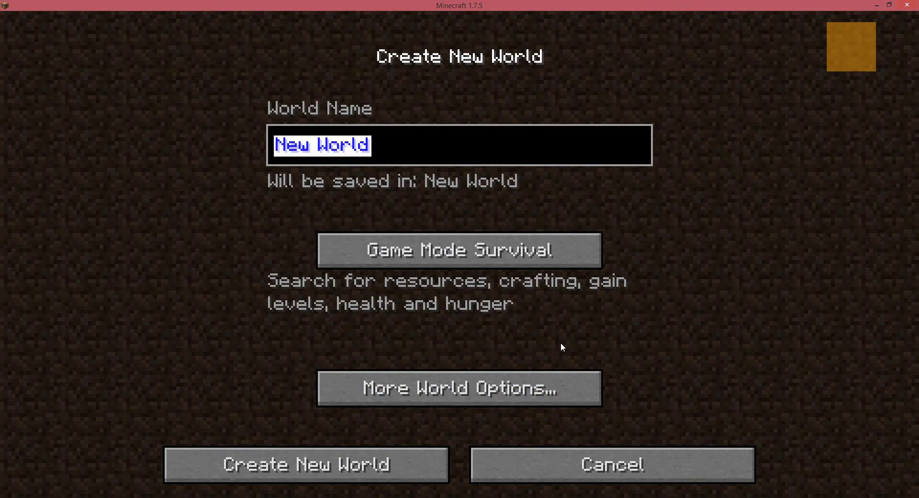
text(1.7.5)
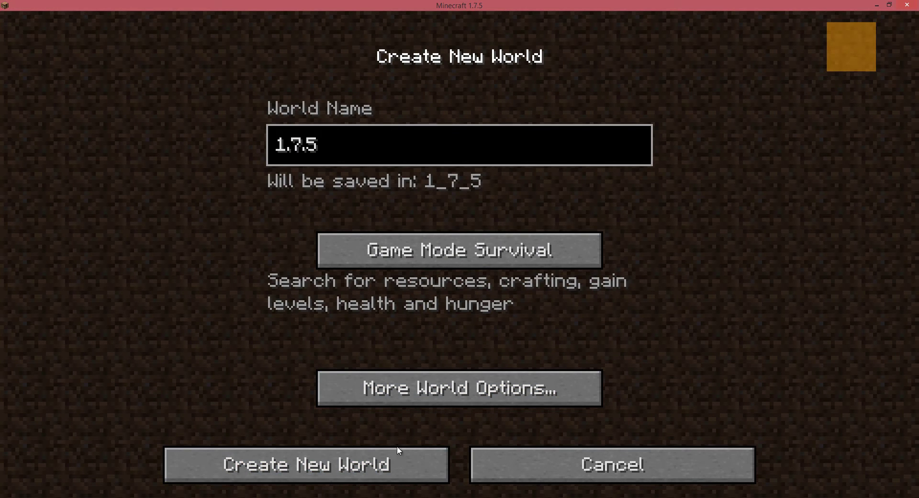
click(397, 461)
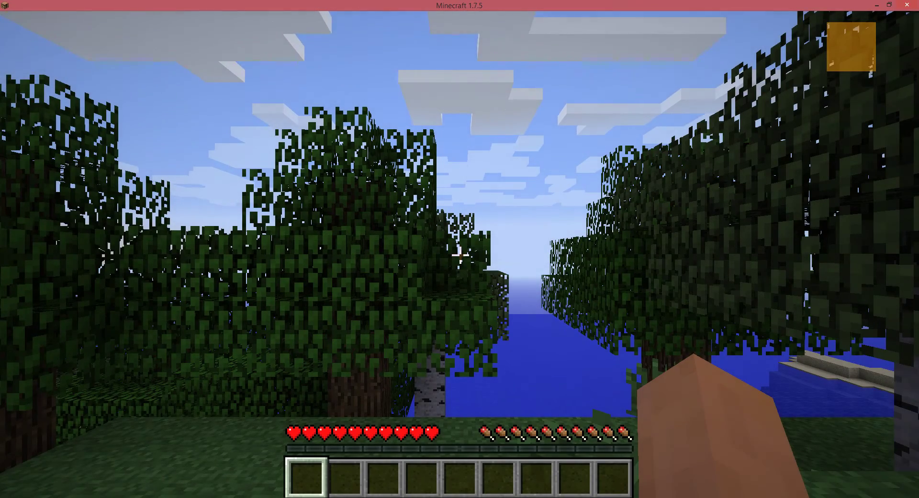
Walk to a nearby oak tree, break one trunk block and place the oak wood on the grass
key(w)
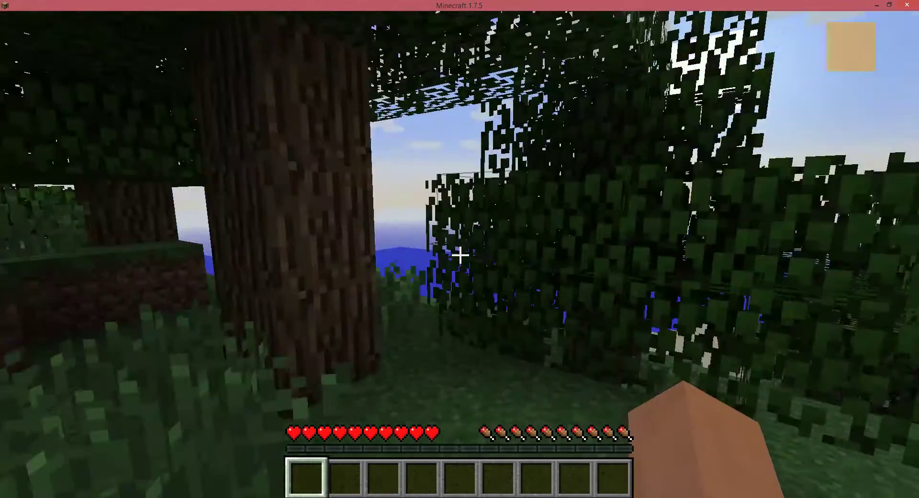
key(w)
click(459, 255)
key(w)
click(460, 255)
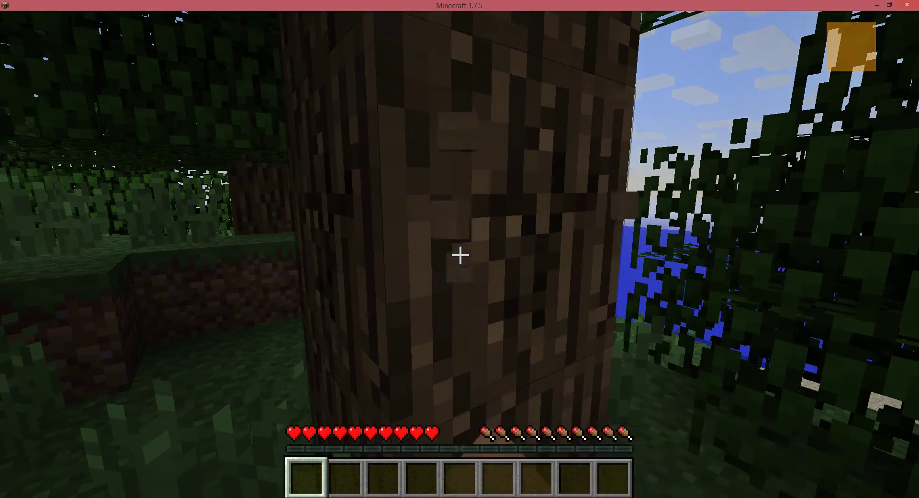
click(460, 255)
key(w)
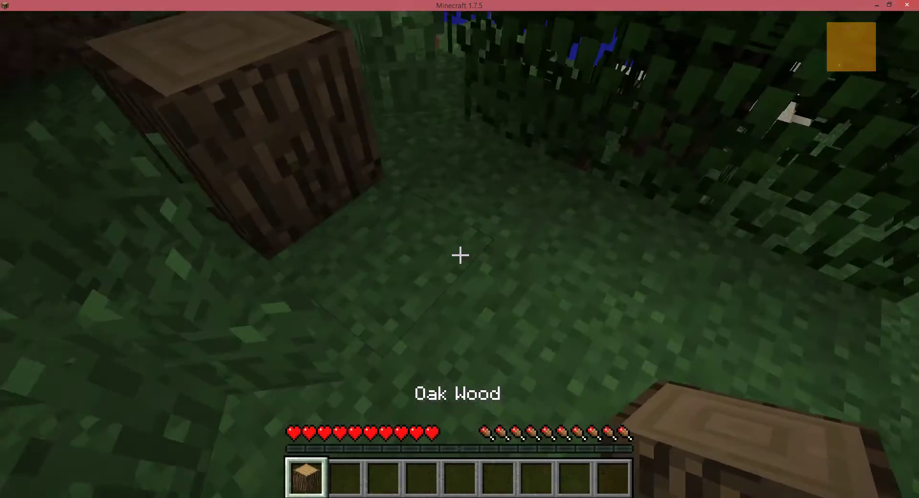
right_click(460, 255)
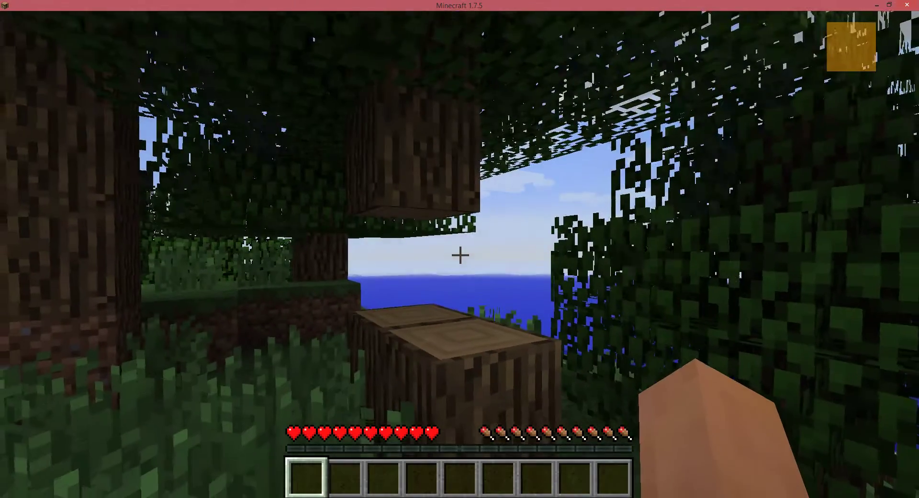
Save the world, return to the title screen and quit the game
key(Escape)
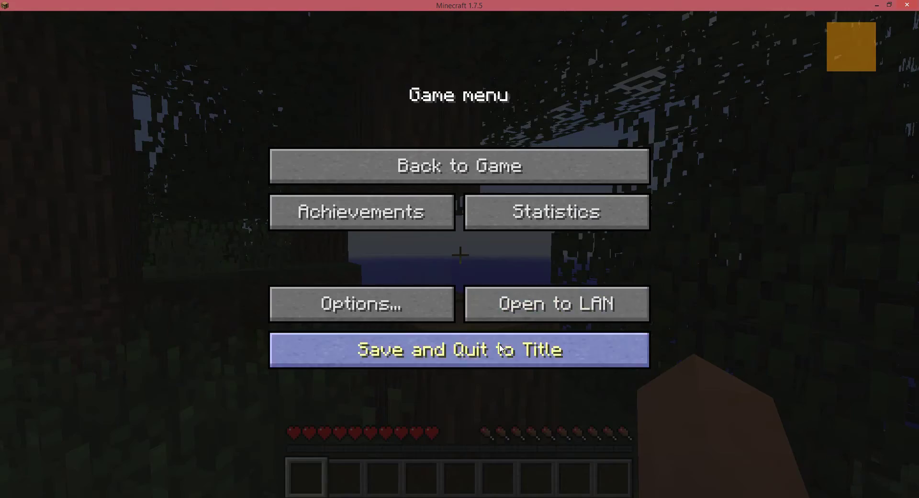
click(564, 355)
click(555, 404)
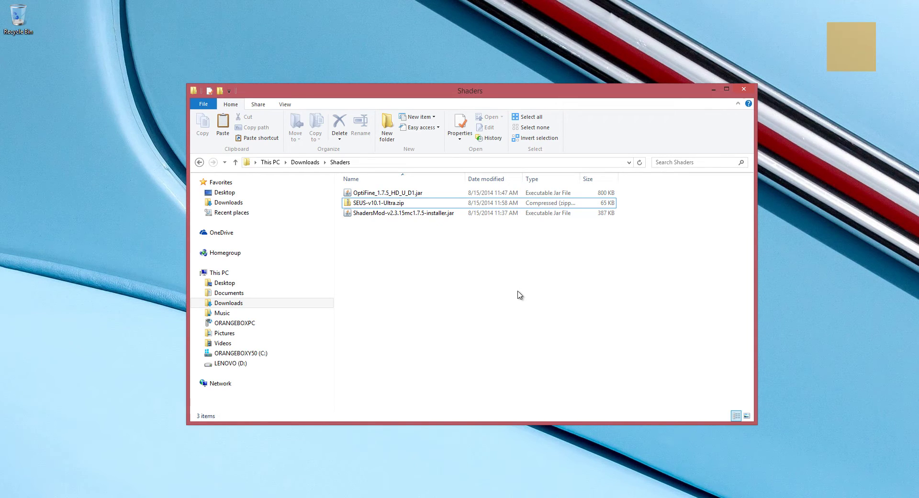
Run OptiFine_1.7.5_HD_U_D1.jar from the Shaders folder and install OptiFine HD Ultra D1
click(402, 203)
click(401, 214)
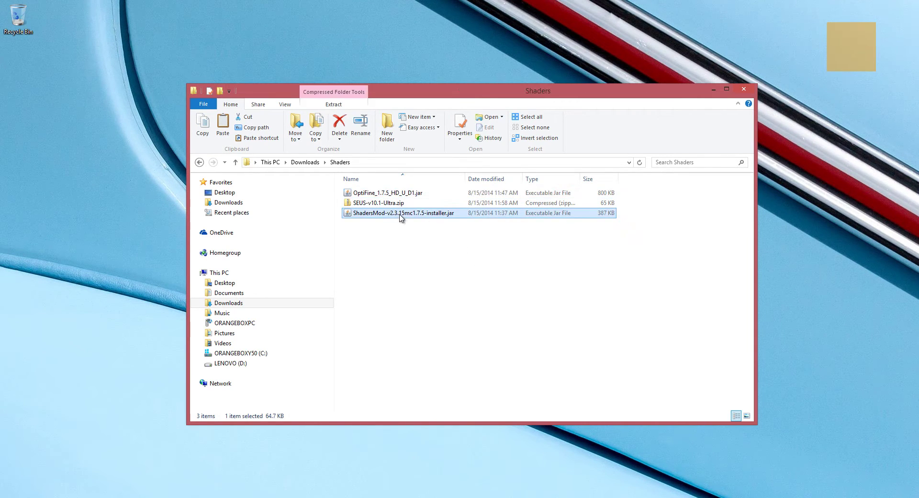
click(402, 203)
click(402, 193)
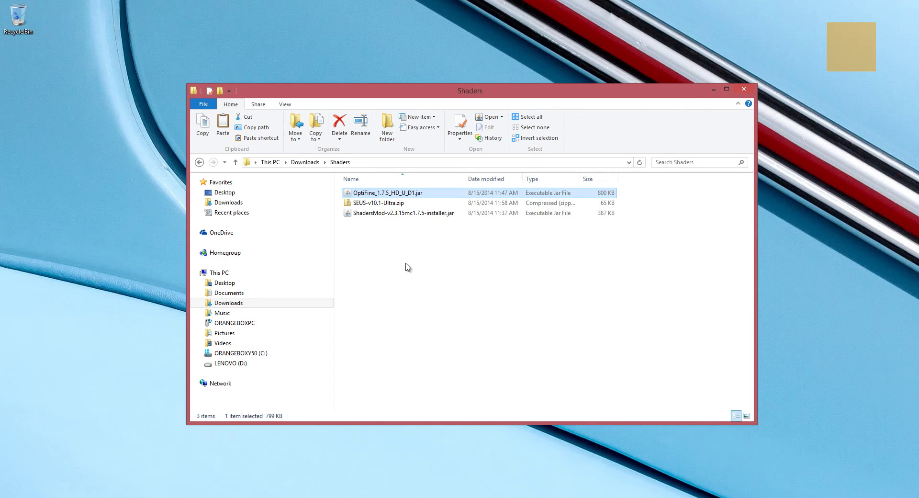
double_click(395, 194)
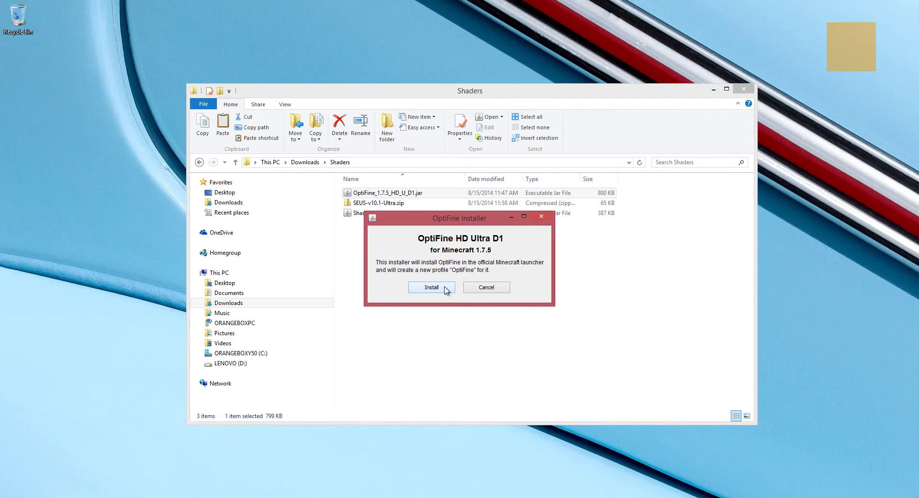
click(446, 289)
click(462, 270)
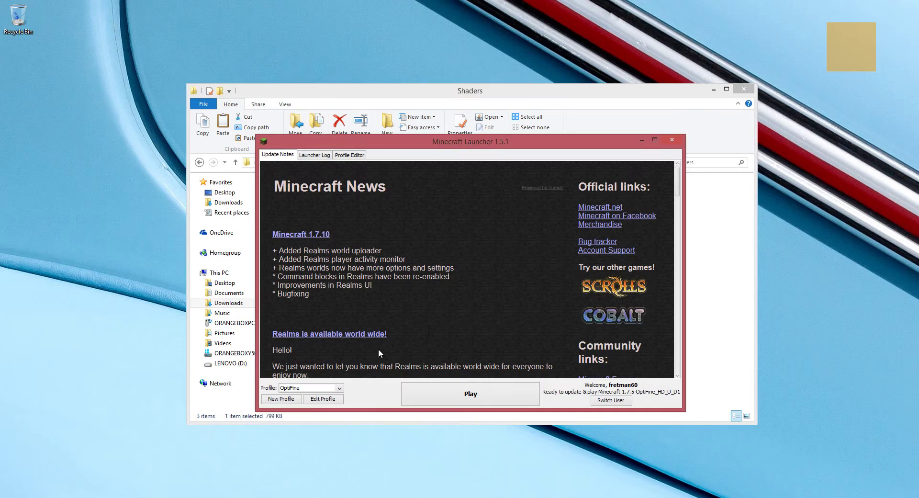
Launch Minecraft with the OptiFine profile and open the game's video settings
click(340, 388)
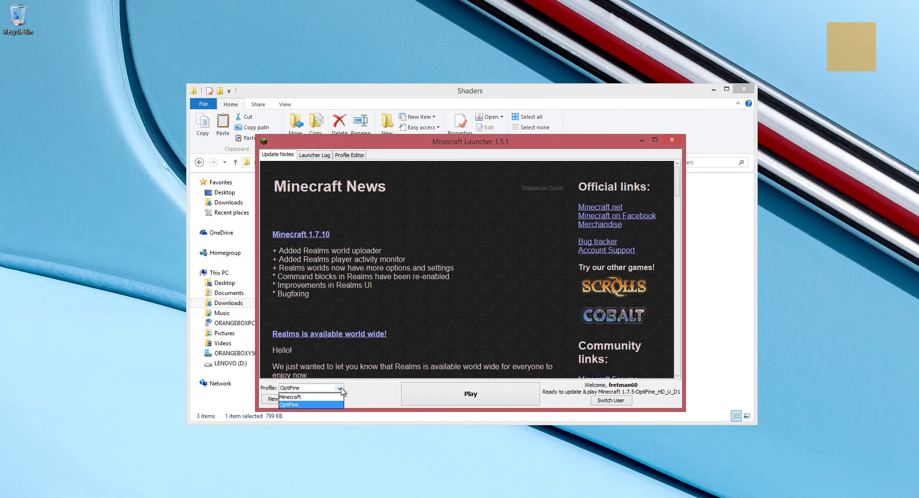
click(304, 404)
click(474, 395)
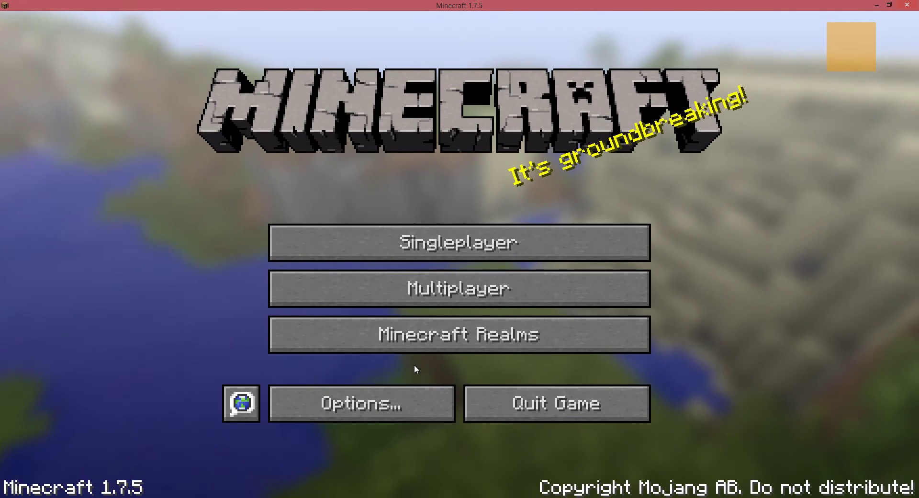
click(412, 408)
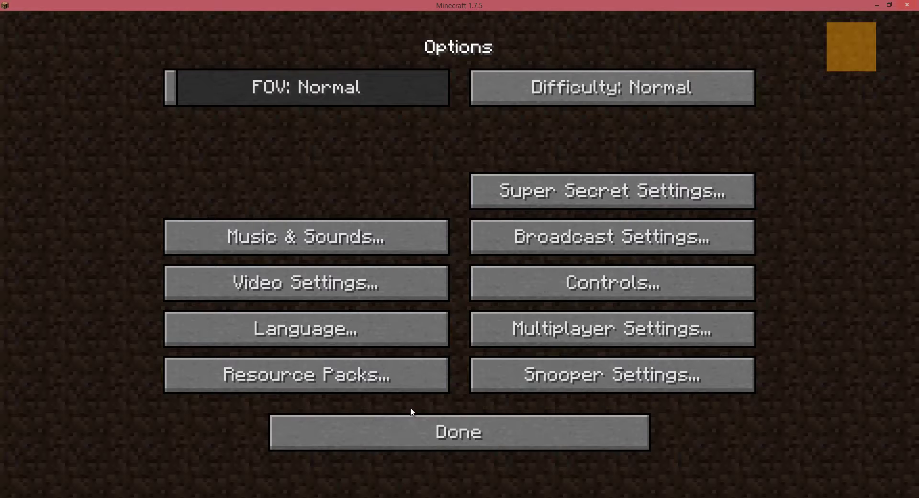
click(401, 285)
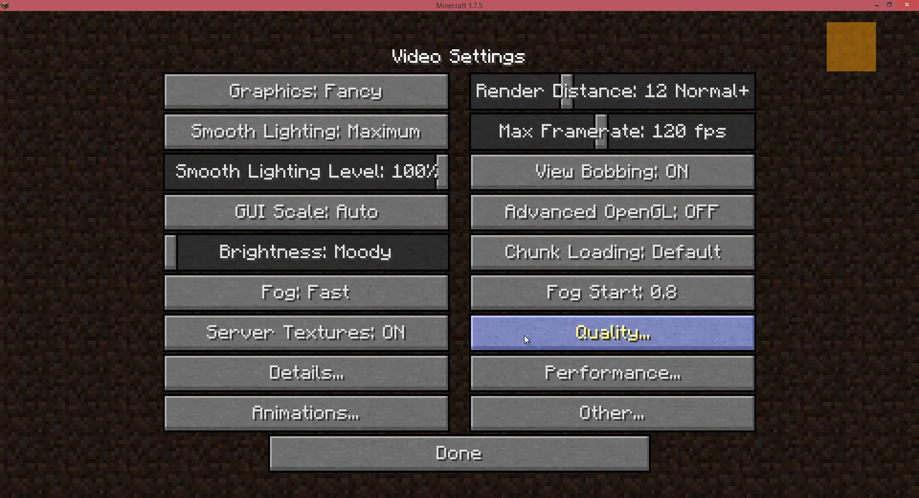
Review OptiFine's performance settings, including Lazy Chunk Loading, and return to the title screen
click(529, 376)
mouse_move(549, 218)
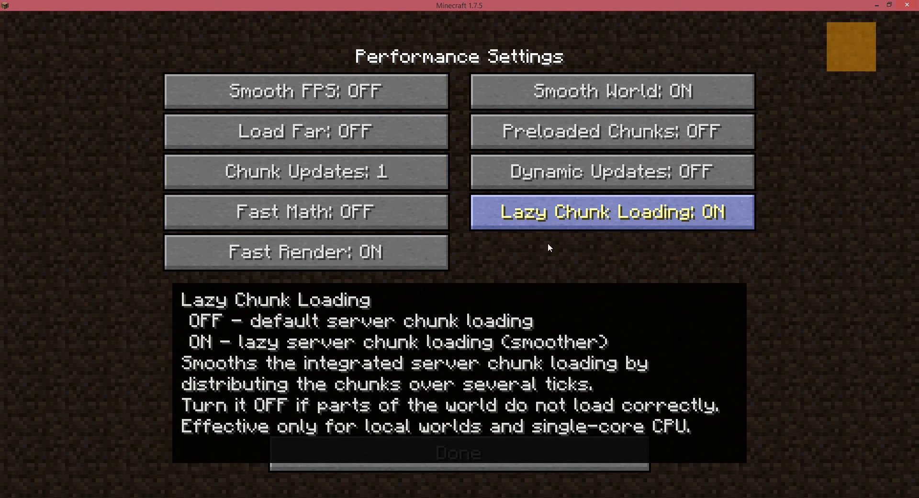
click(538, 449)
click(538, 449)
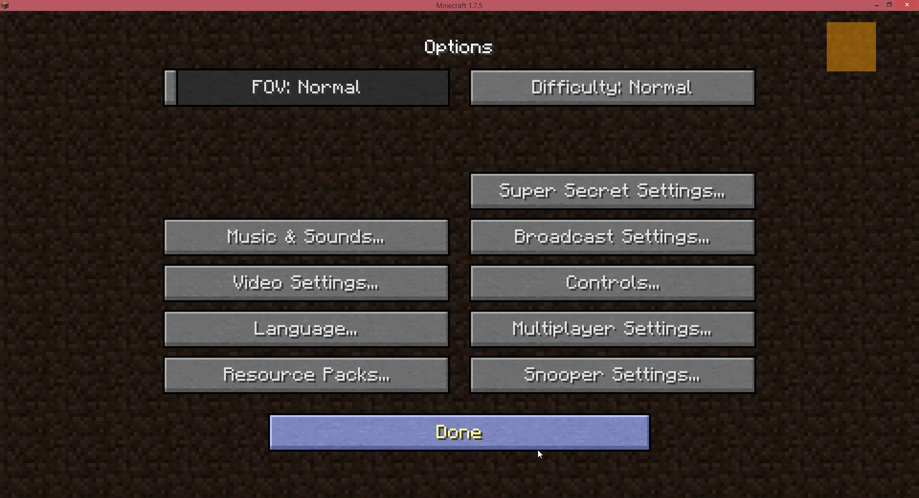
click(493, 443)
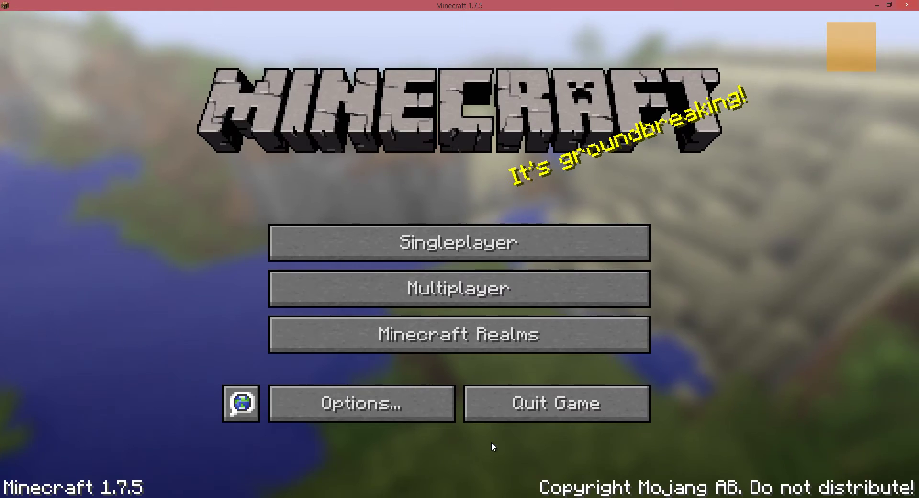
Create a new singleplayer survival world named OptiFine
click(493, 249)
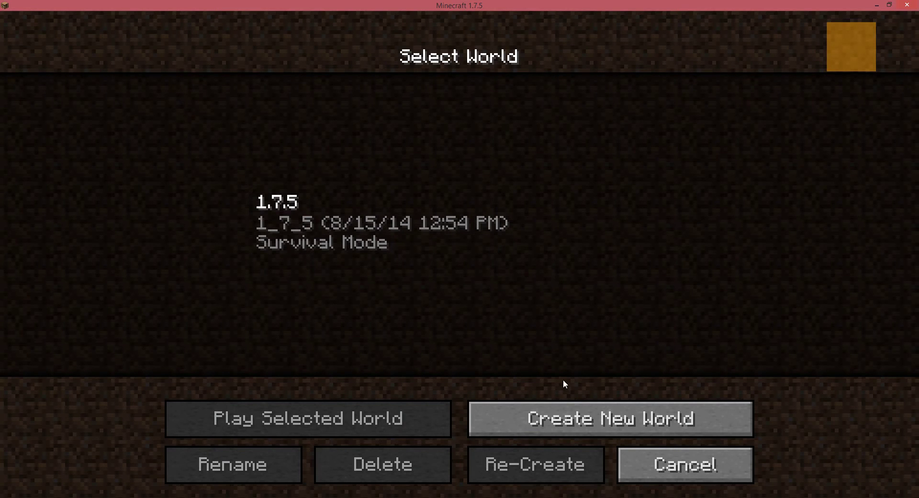
click(564, 413)
key(ctrl+a)
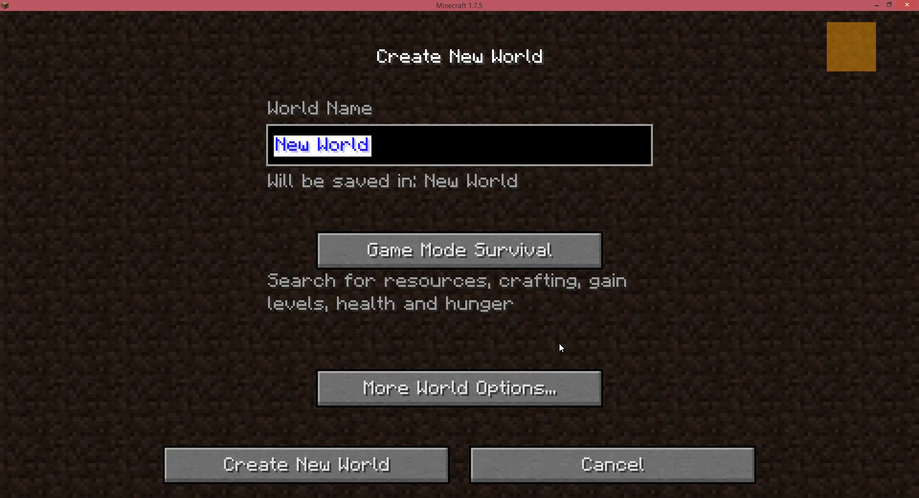
text(OptiFine)
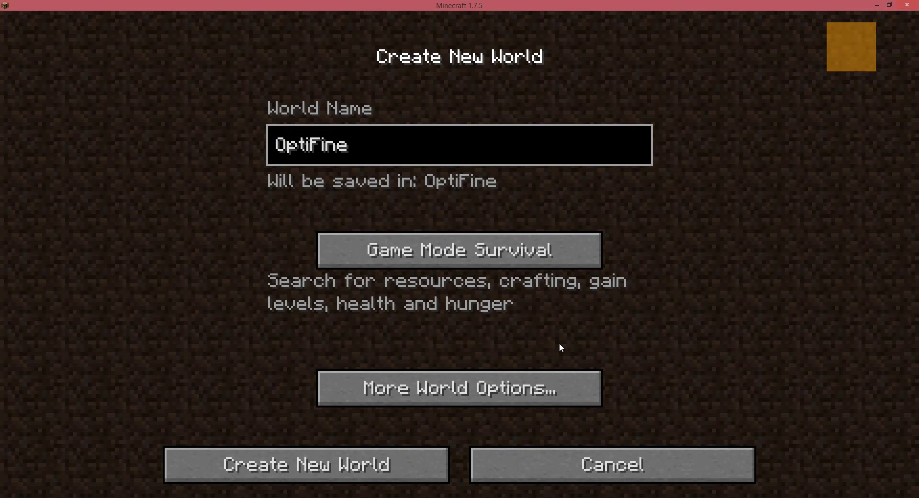
click(402, 459)
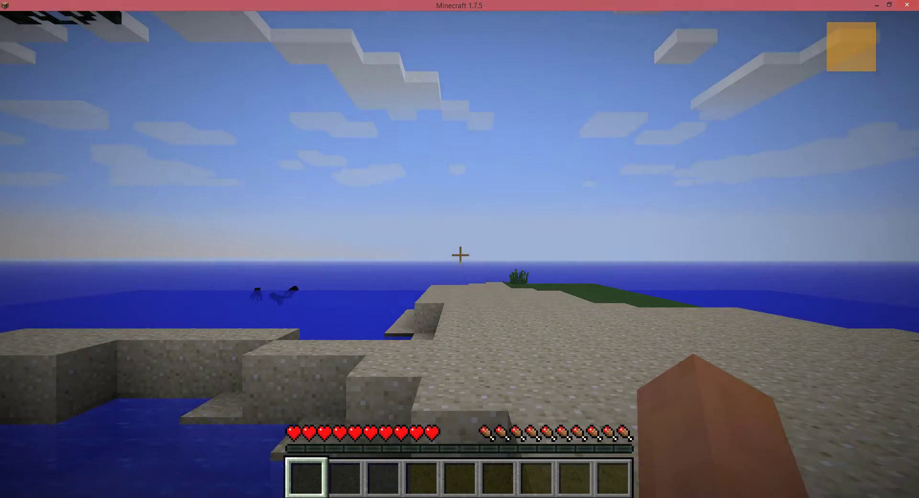
Look around the sandy island and walk a short way, then save the world and quit the game
mouse_move(459, 255)
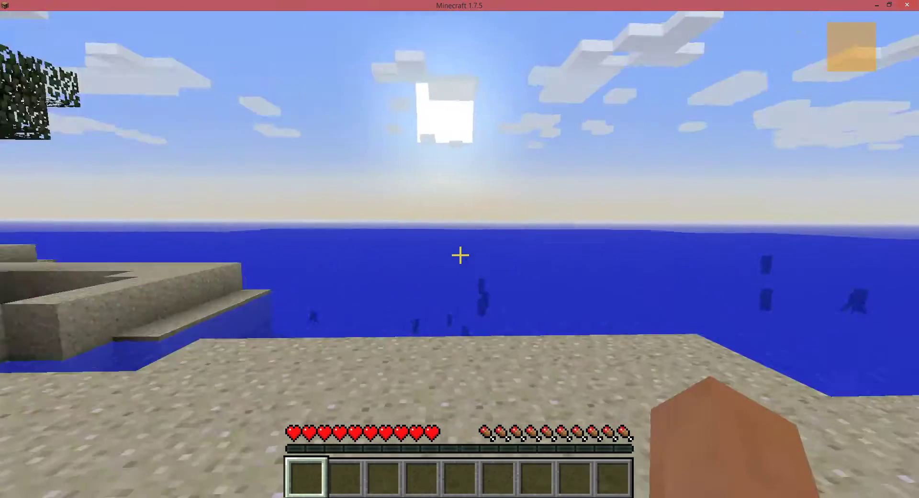
key(w)
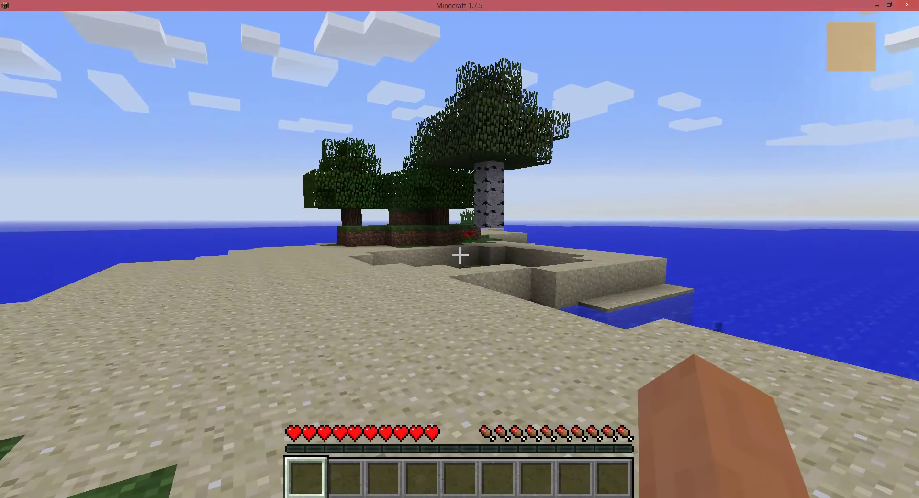
key(Escape)
click(507, 341)
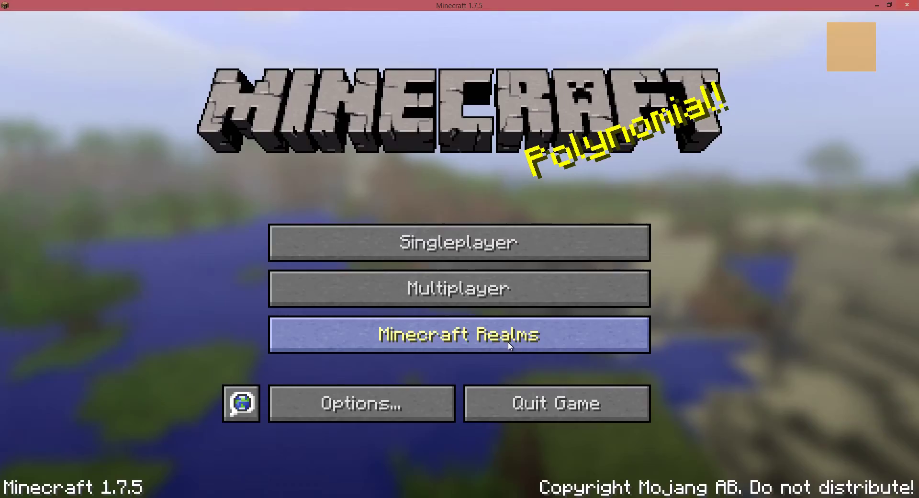
click(561, 404)
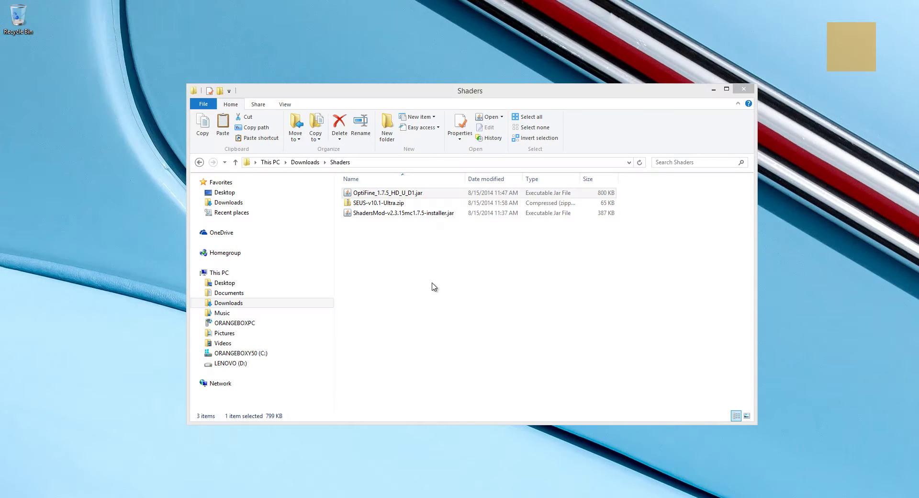
Run ShadersMod-v2.3.15mc1.7.5-installer.jar from the Shaders folder and install it to the .minecraft folder
click(408, 218)
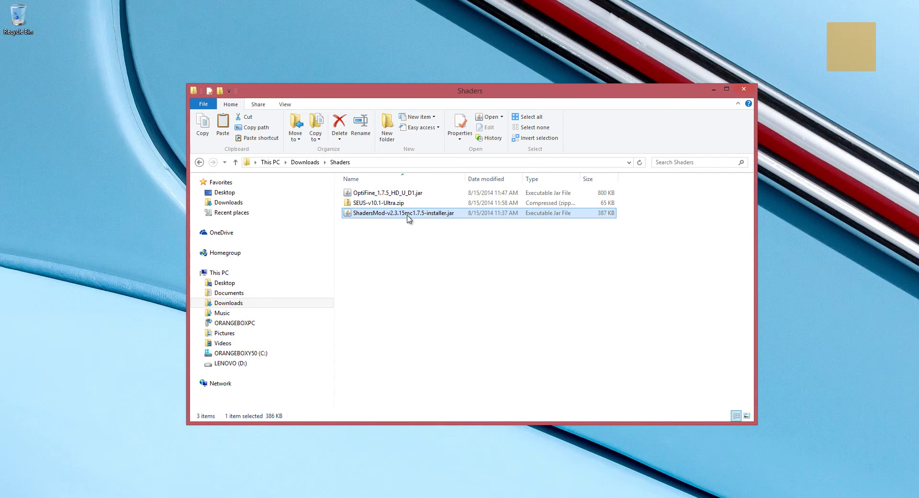
double_click(408, 217)
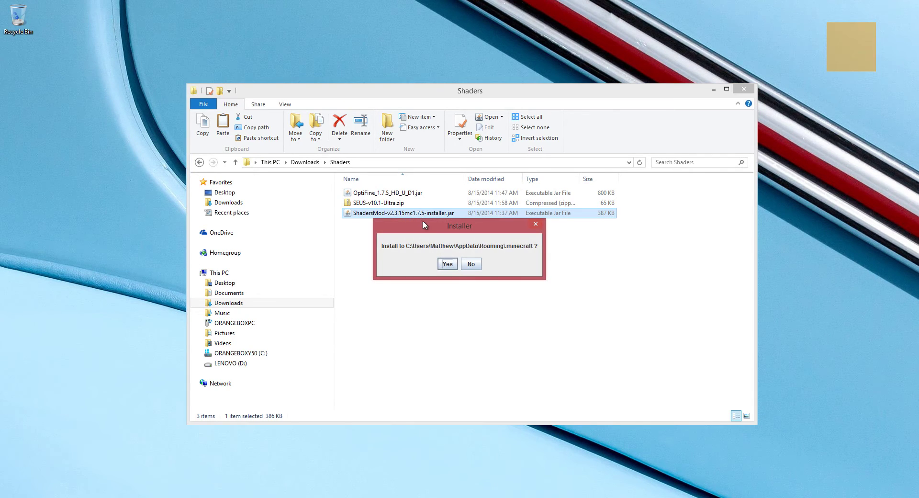
click(442, 267)
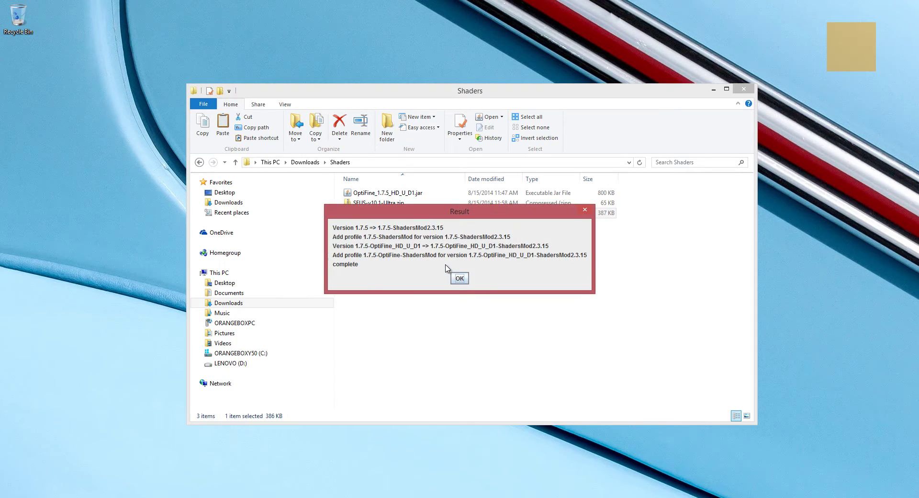
click(460, 278)
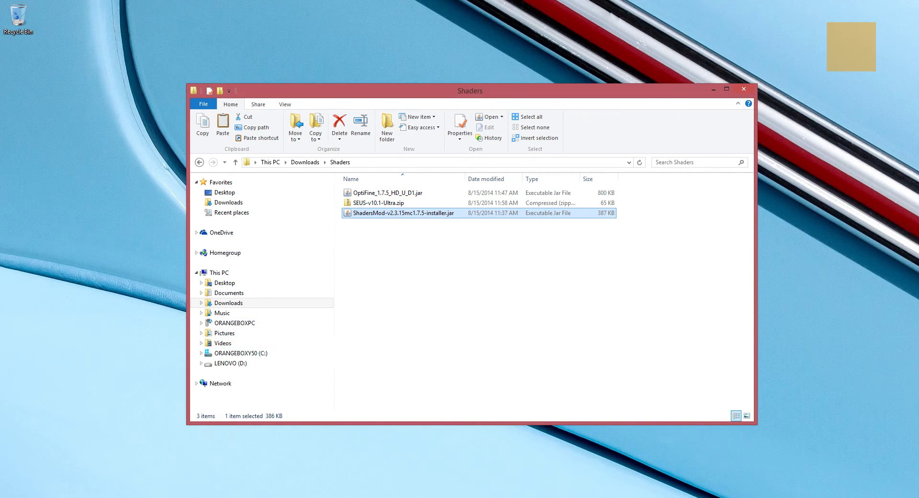
Open the Minecraft launcher and start the game with the 1.7.5-OptiFine-ShadersMod profile
click(174, 457)
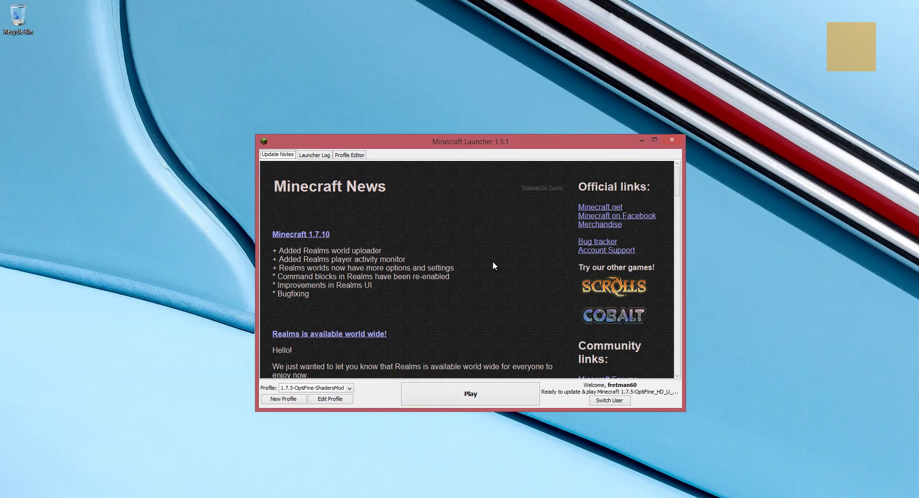
click(350, 389)
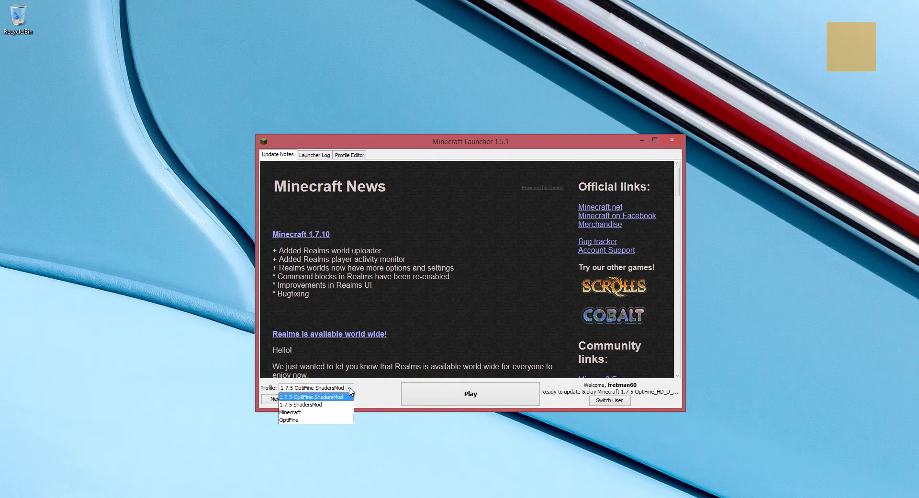
click(311, 397)
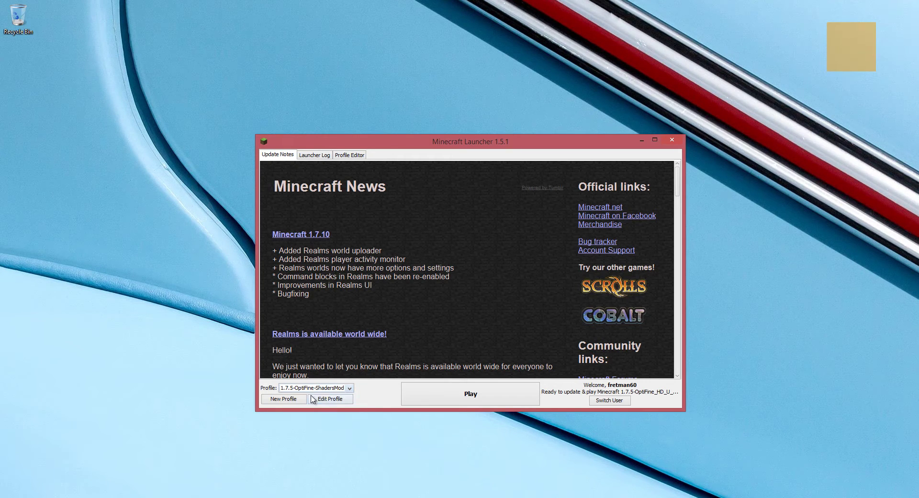
click(484, 398)
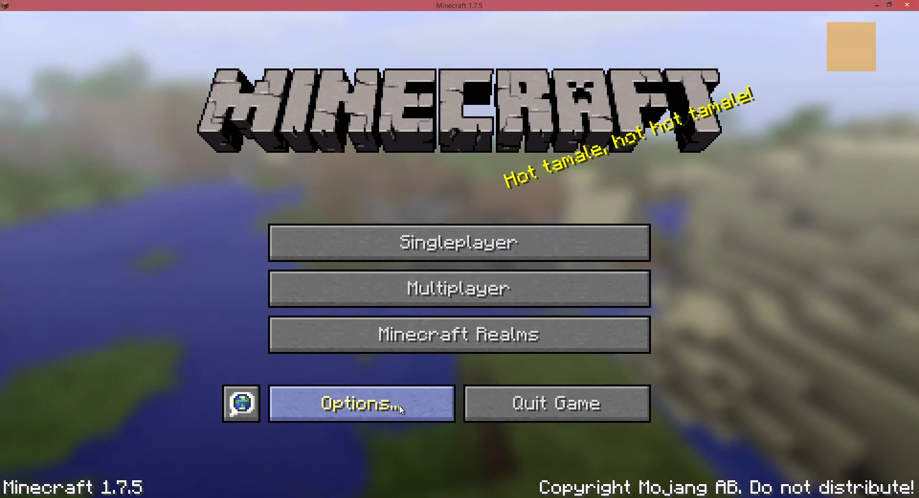
Inspect the shader list and settings in the game's options and return to the title screen
click(400, 408)
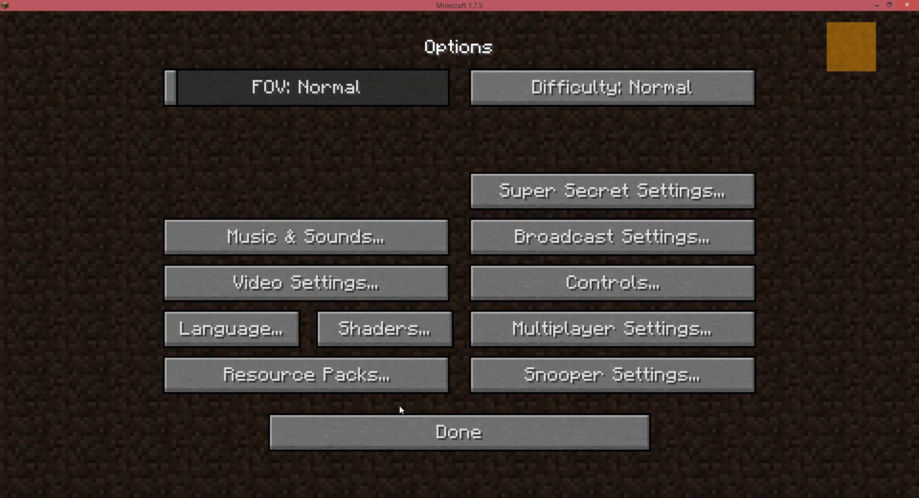
click(385, 333)
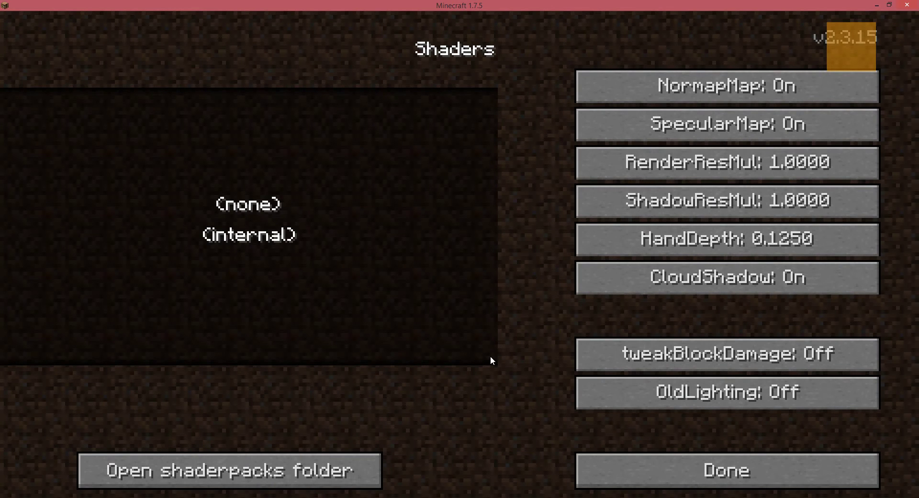
click(641, 468)
click(502, 442)
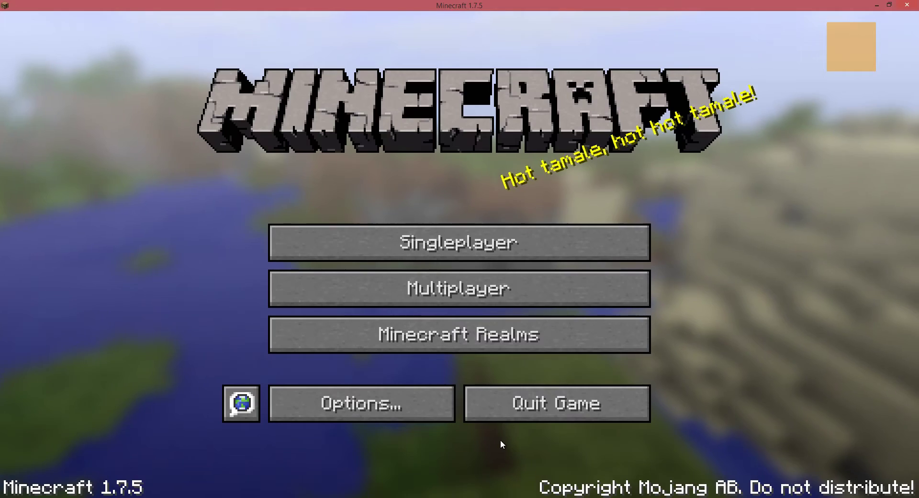
Create a new singleplayer survival world named GLSL
click(464, 254)
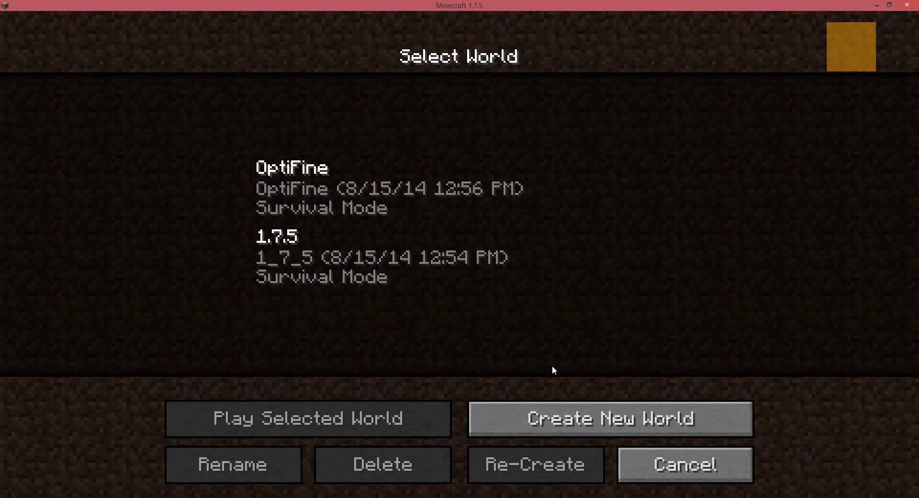
click(553, 416)
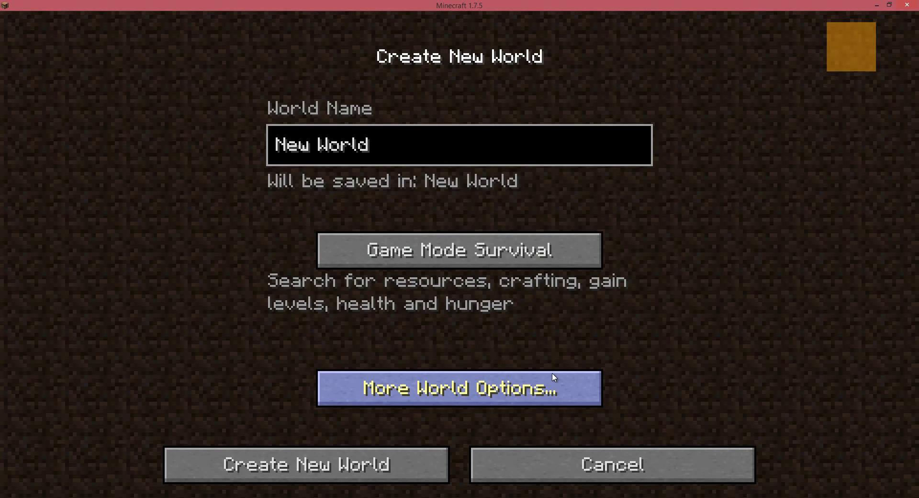
key(ctrl+a)
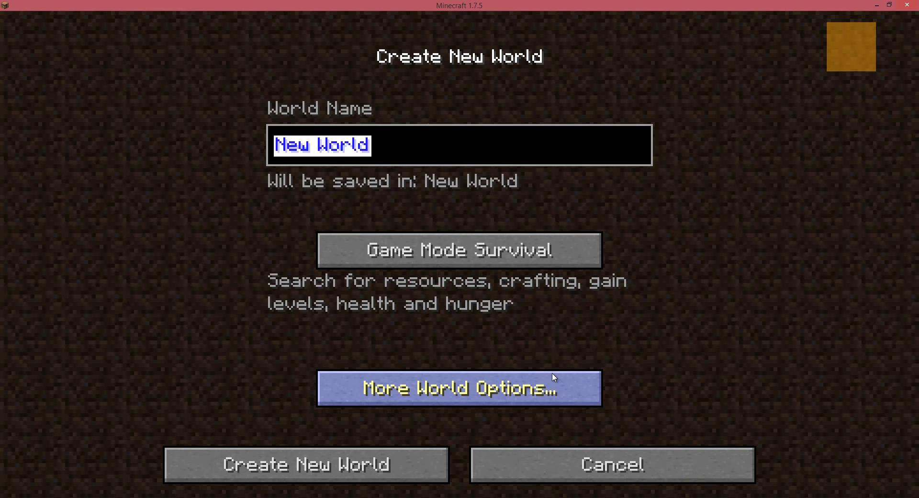
text(GLSL)
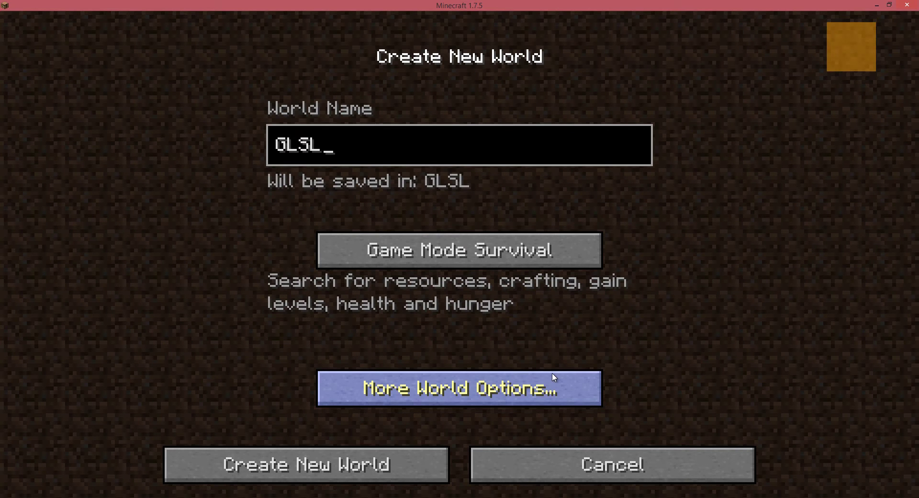
click(403, 466)
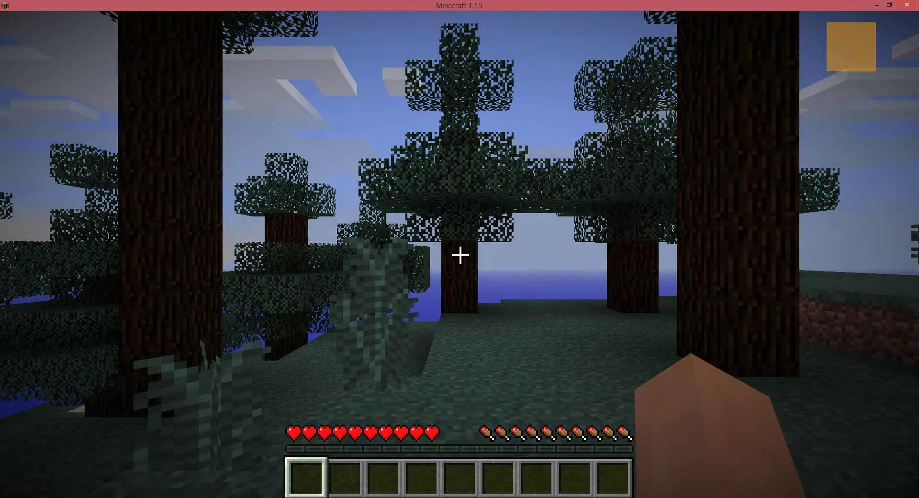
Walk through the forest and along the water to examine how the GLSL world is rendered
key(w)
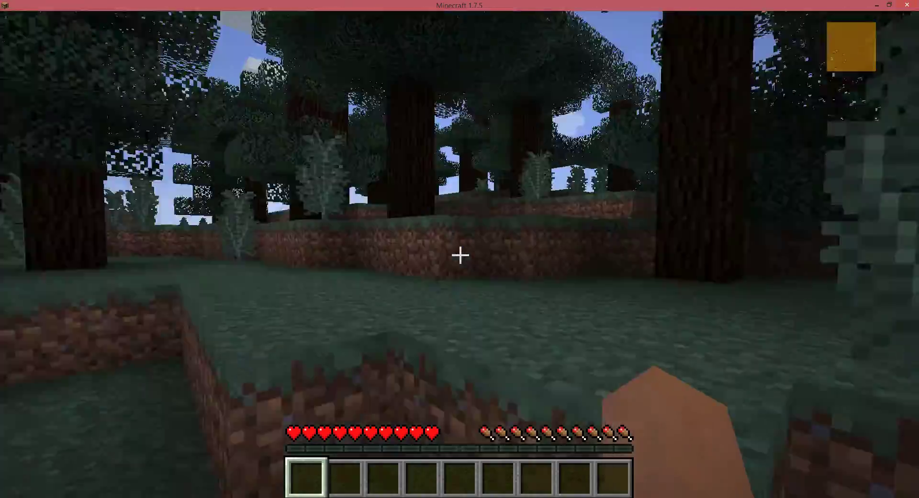
key(w)
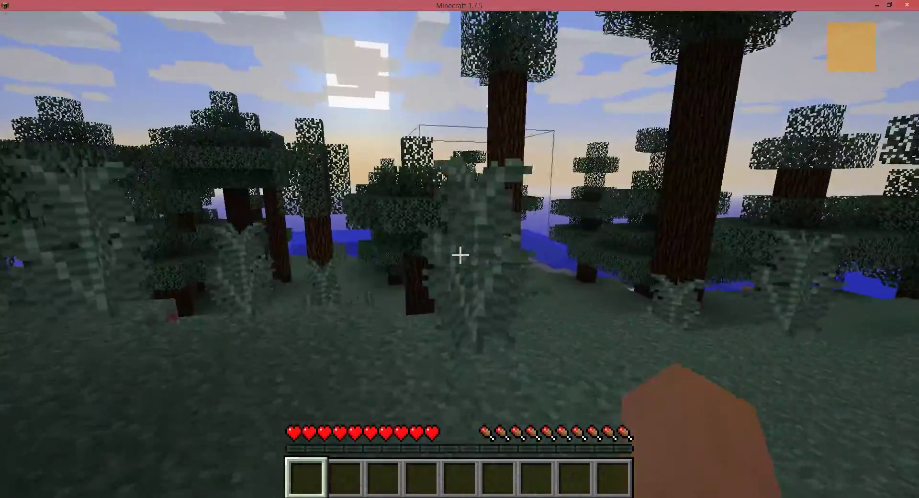
key(w)
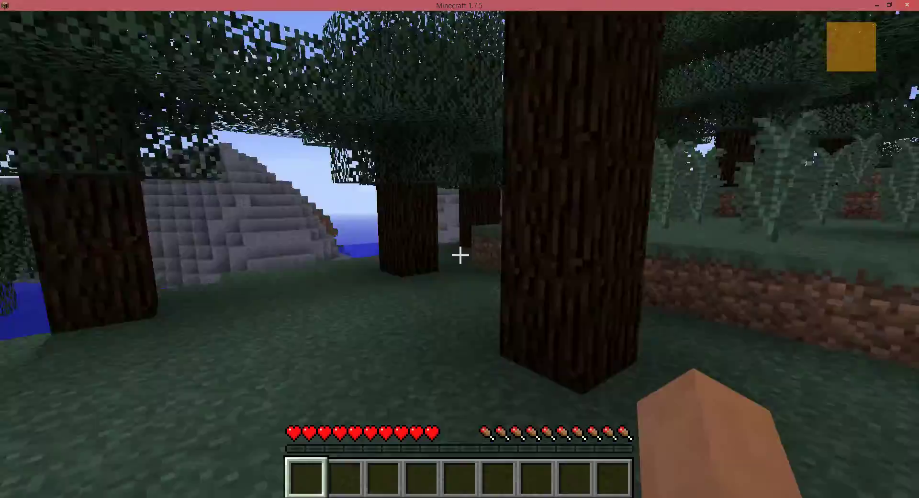
key(w)
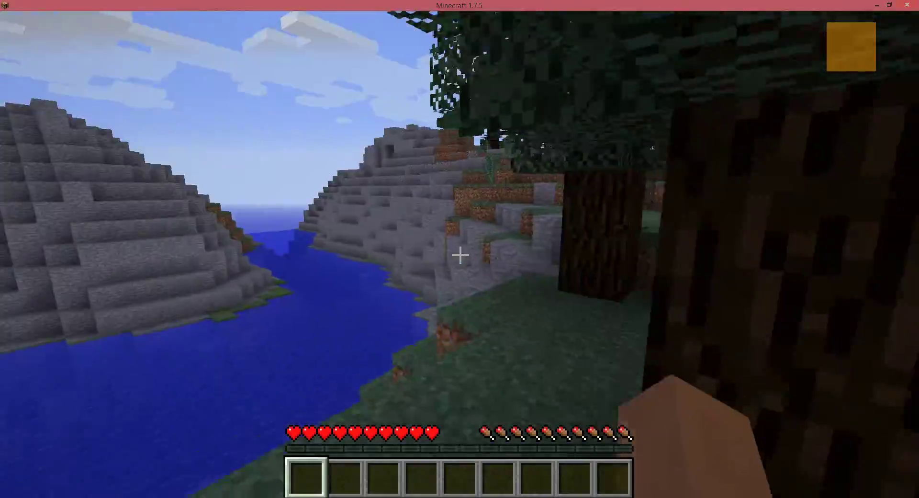
key(w)
key(w)
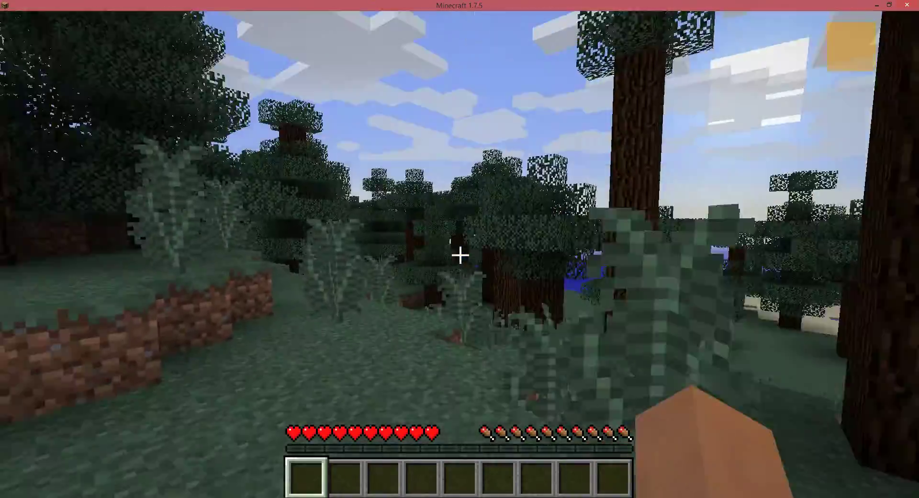
key(w)
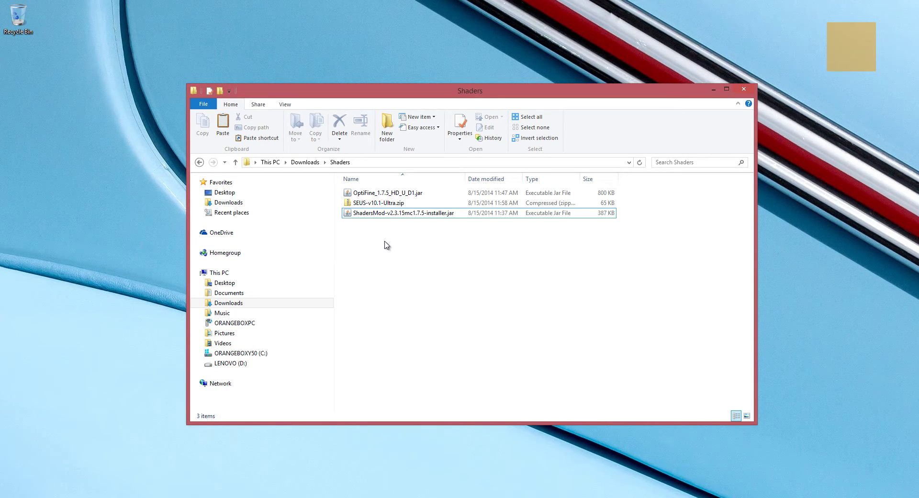
Copy the SEUS-v10.1-Ultra.zip file from the Shaders downloads folder
click(386, 202)
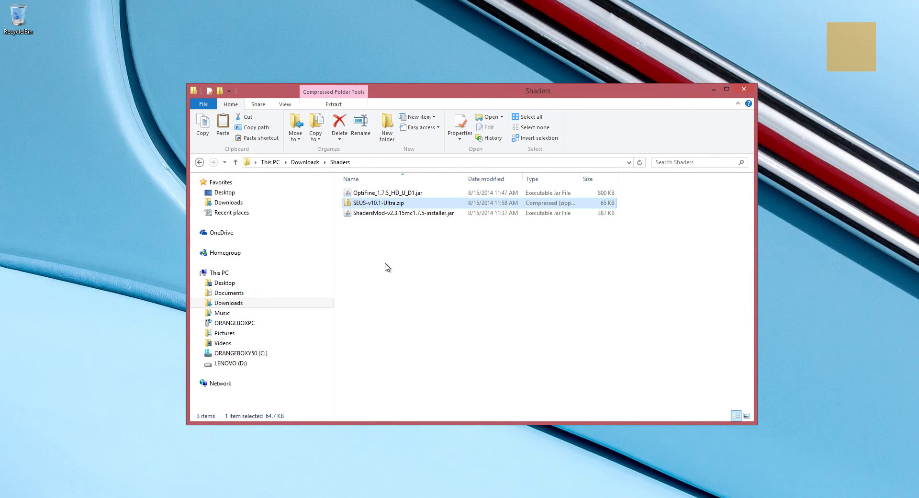
right_click(382, 205)
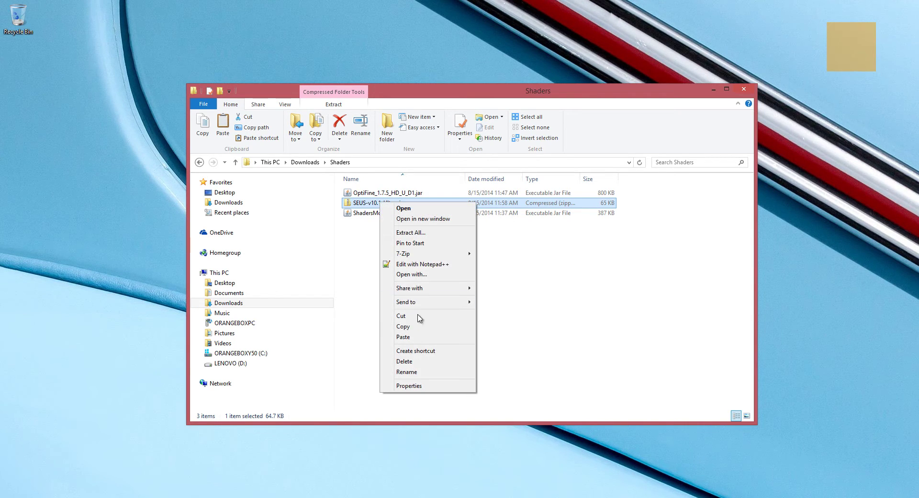
click(419, 330)
click(405, 252)
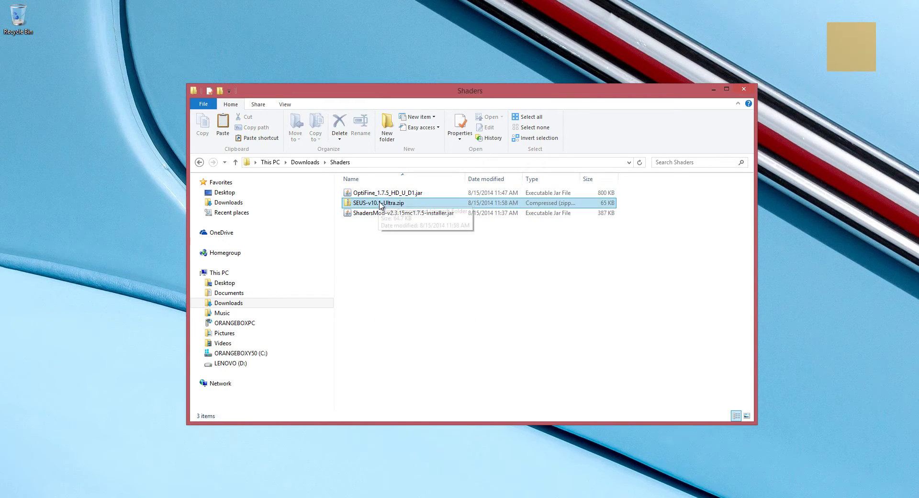
Open the shaderpacks folder inside .minecraft, under AppData\Roaming of the user account on drive C
click(260, 354)
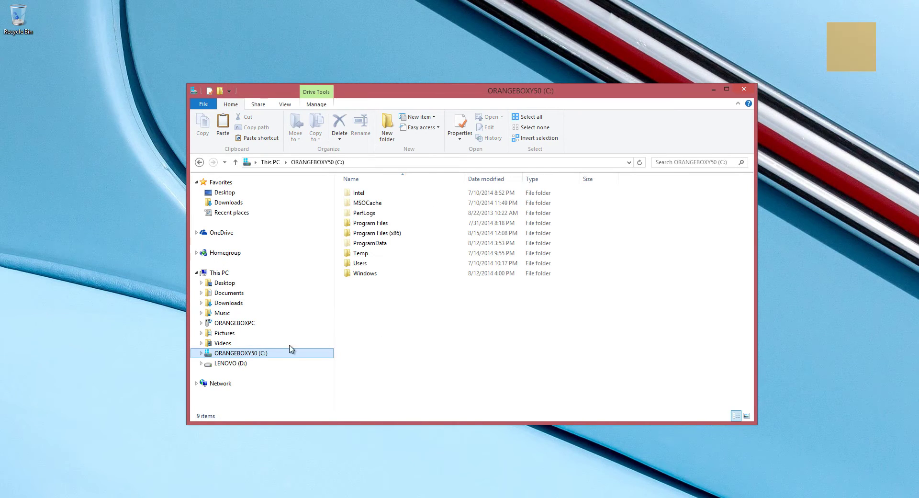
double_click(374, 263)
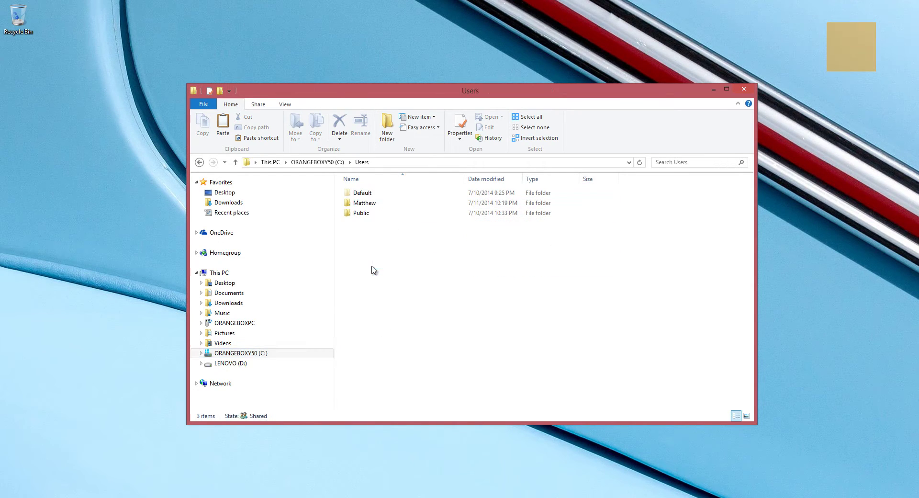
double_click(369, 203)
double_click(368, 196)
double_click(369, 213)
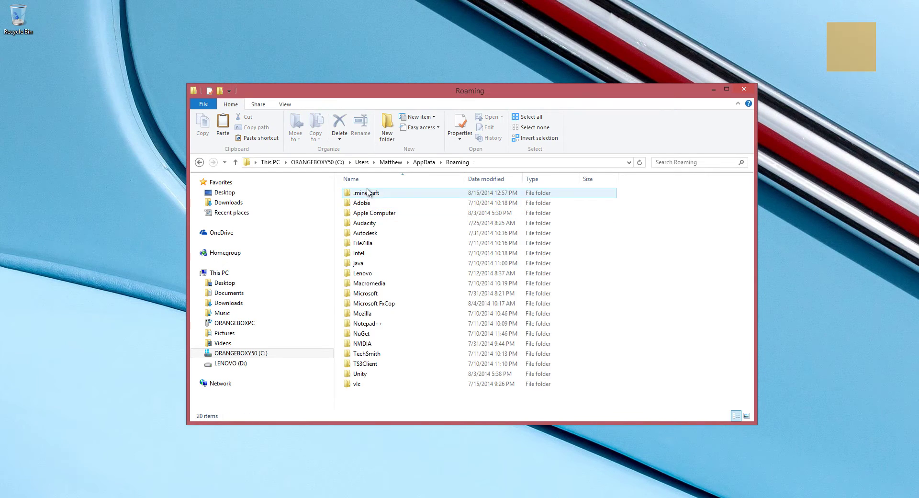
click(368, 194)
double_click(368, 197)
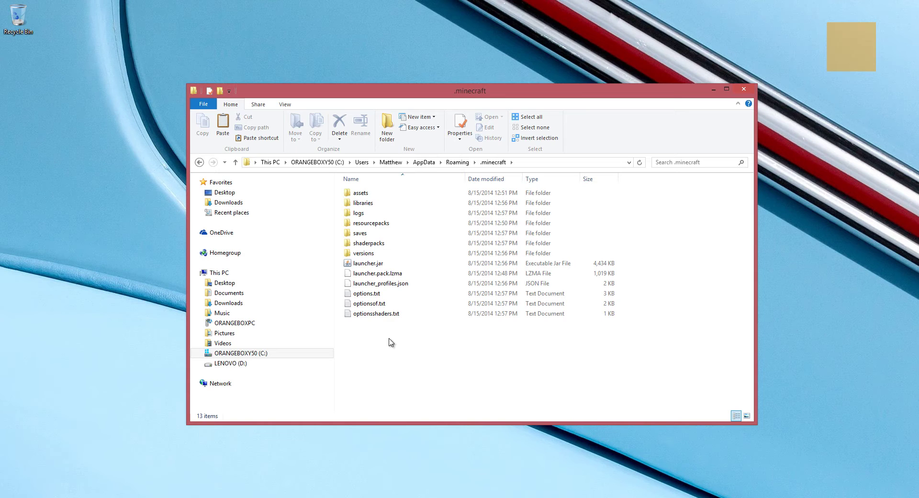
click(398, 244)
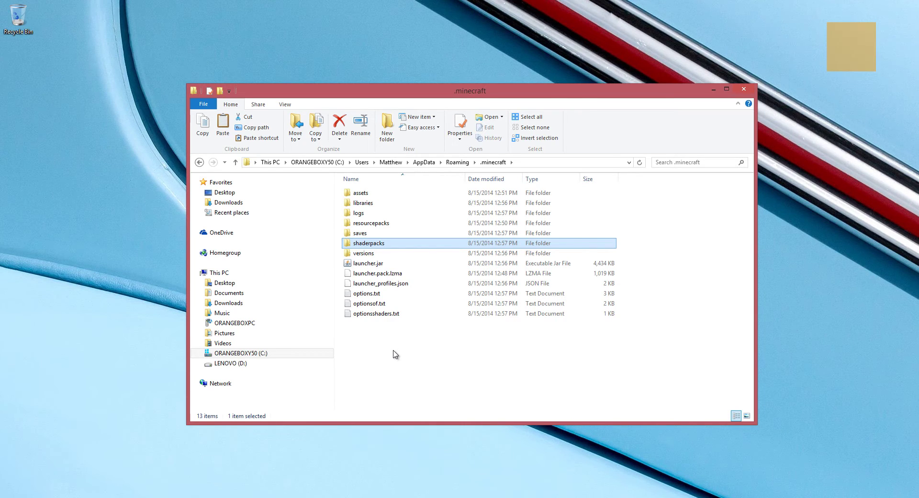
double_click(369, 243)
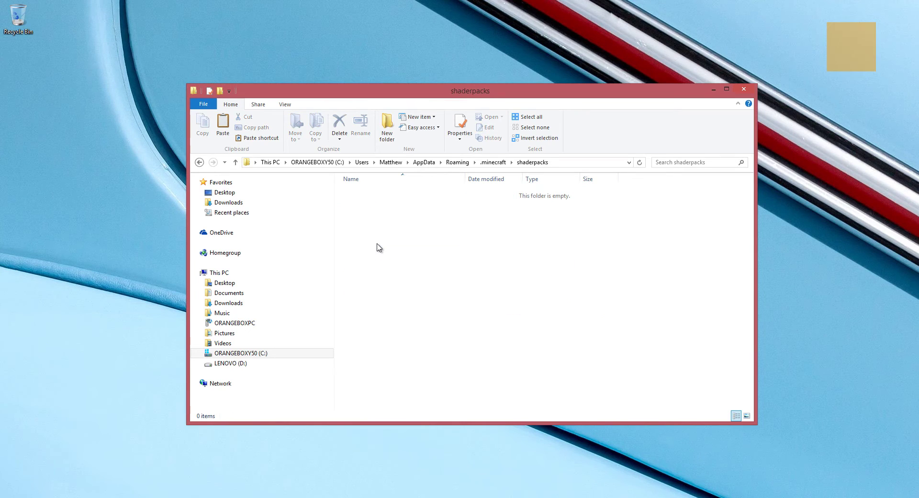
Paste the copied SEUS-v10.1-Ultra.zip into the empty shaderpacks folder
right_click(378, 247)
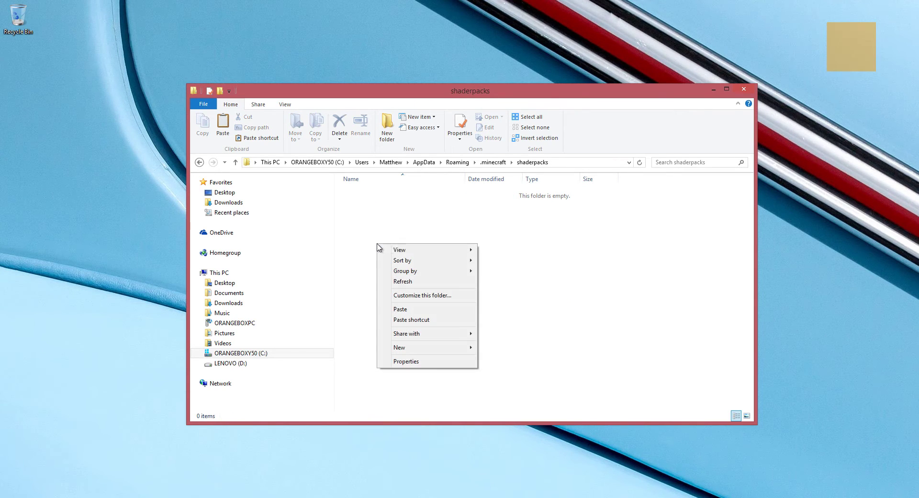
click(414, 309)
click(417, 310)
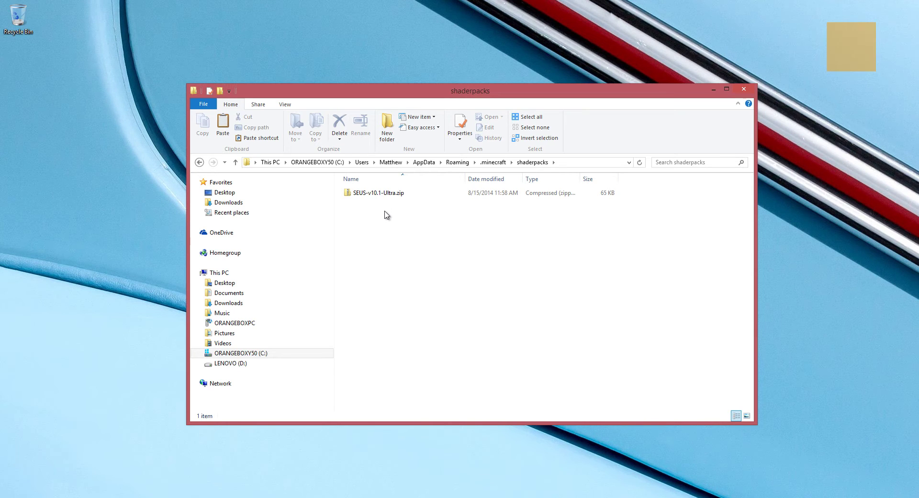
Extract SEUS-v10.1-Ultra.zip directly into the shaderpacks folder with 7-Zip
right_click(387, 194)
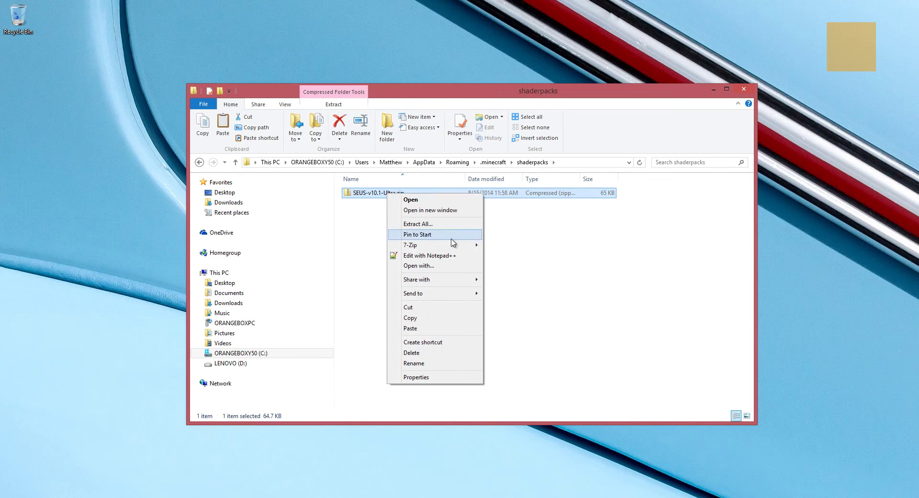
mouse_move(453, 245)
click(510, 266)
click(363, 194)
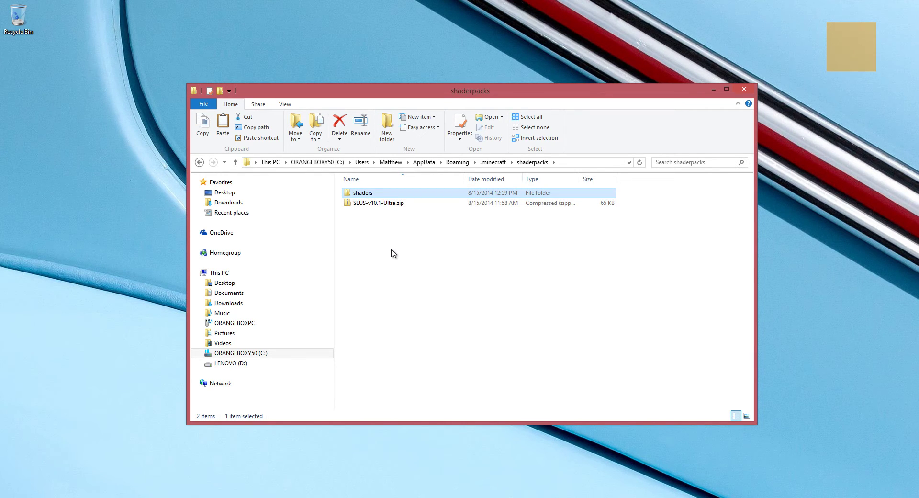
Inspect the files in the extracted shaders folder and return to the shaderpacks folder
double_click(368, 195)
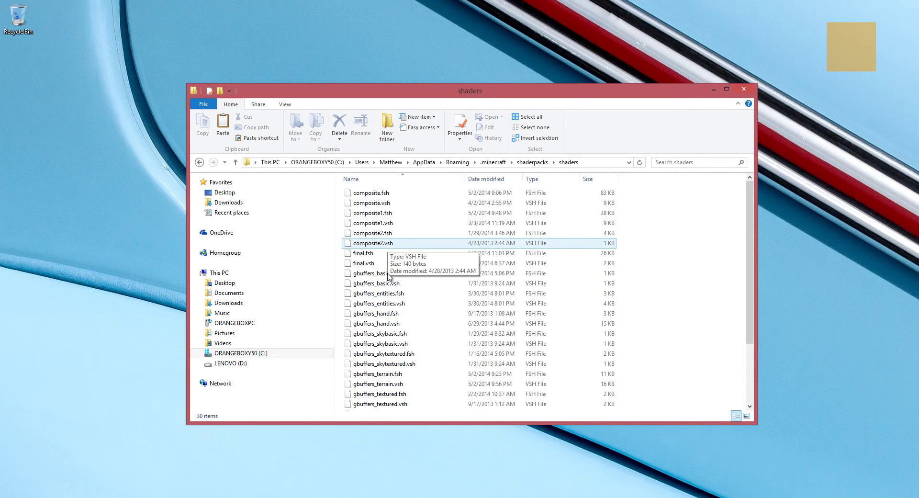
key(BackSpace)
click(381, 223)
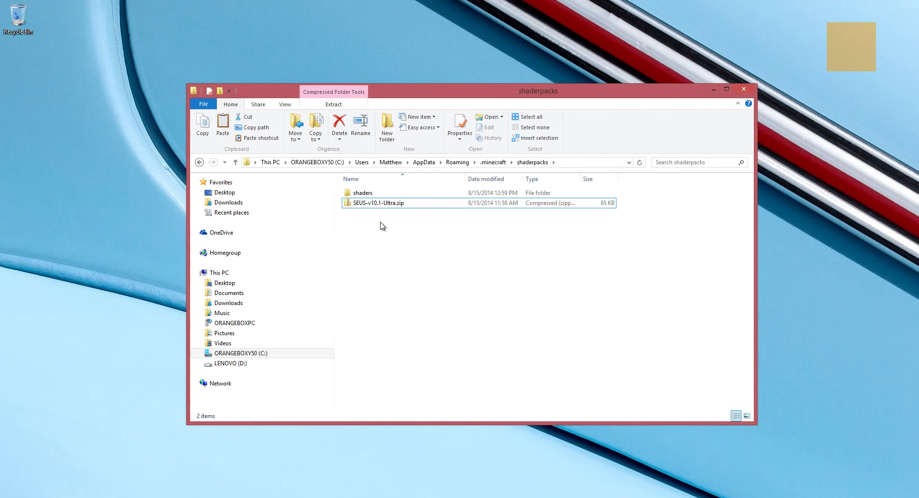
click(380, 206)
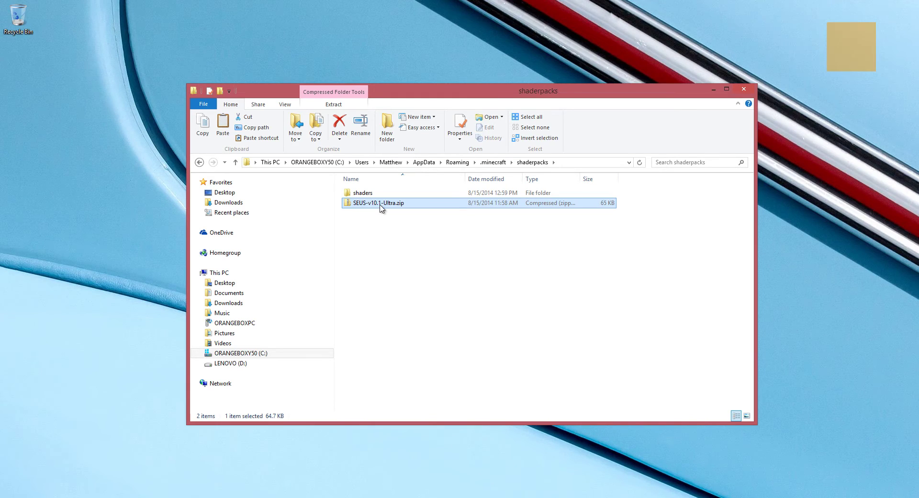
click(383, 223)
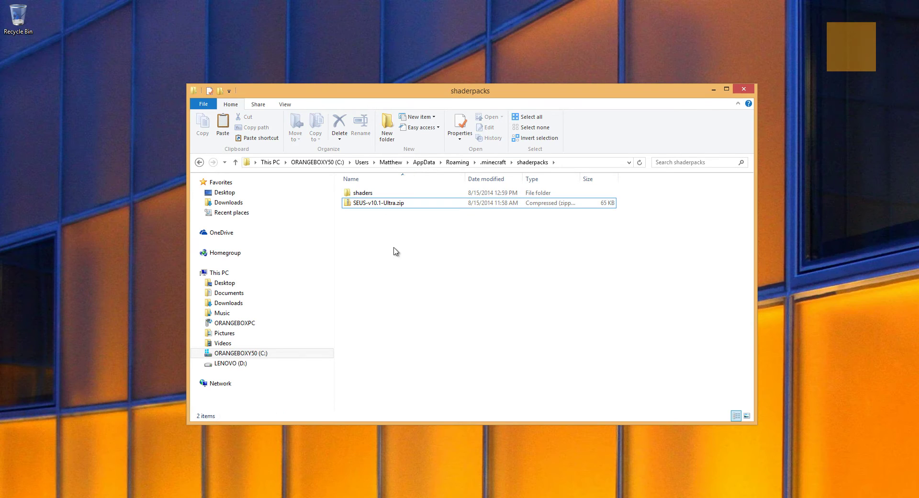
Switch to the Minecraft launcher and start the game with the 1.7.5-OptiFine-ShadersMod profile
click(713, 91)
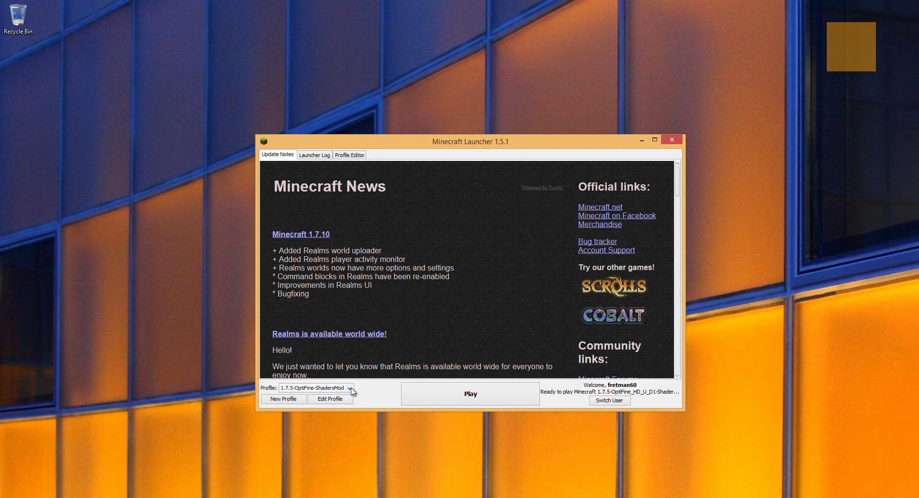
click(350, 388)
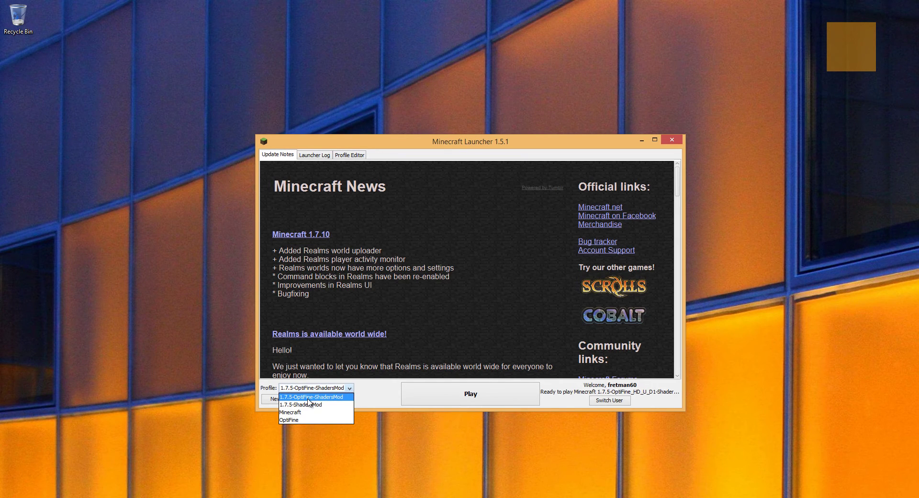
click(374, 396)
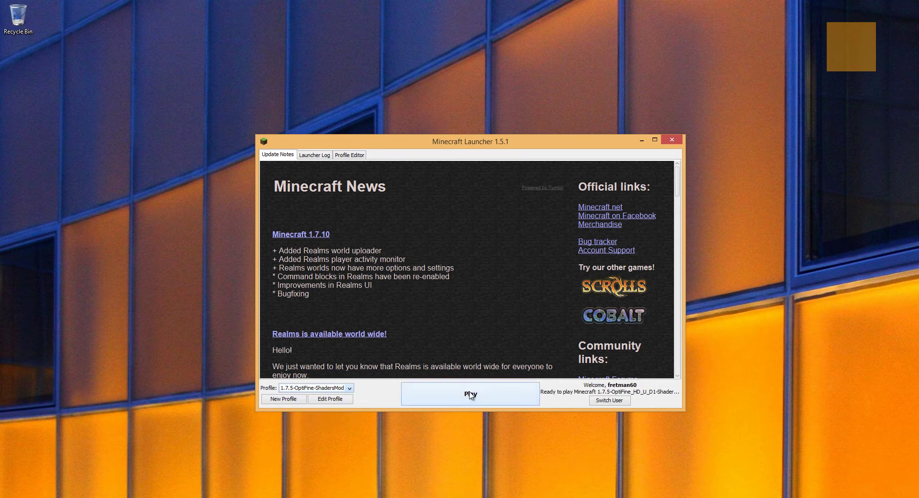
click(470, 394)
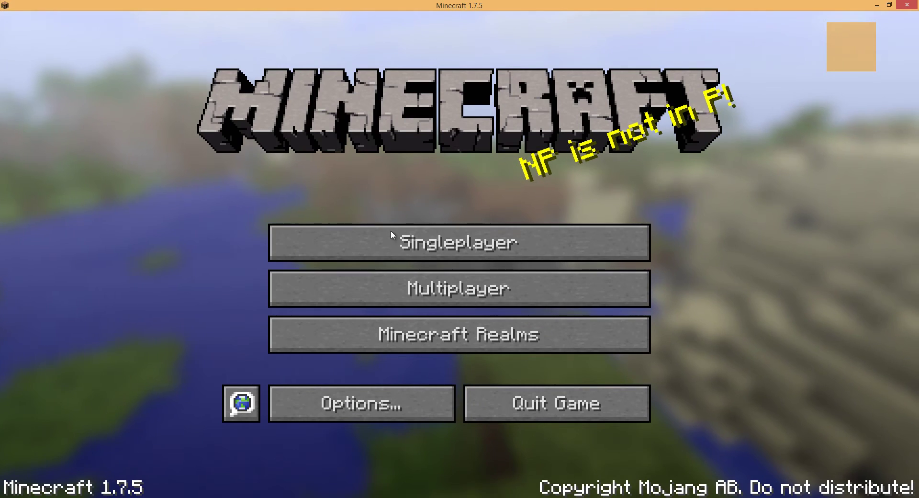
Select SEUS-v10.1-Ultra.zip as the active shader pack in the game's shader options
click(395, 405)
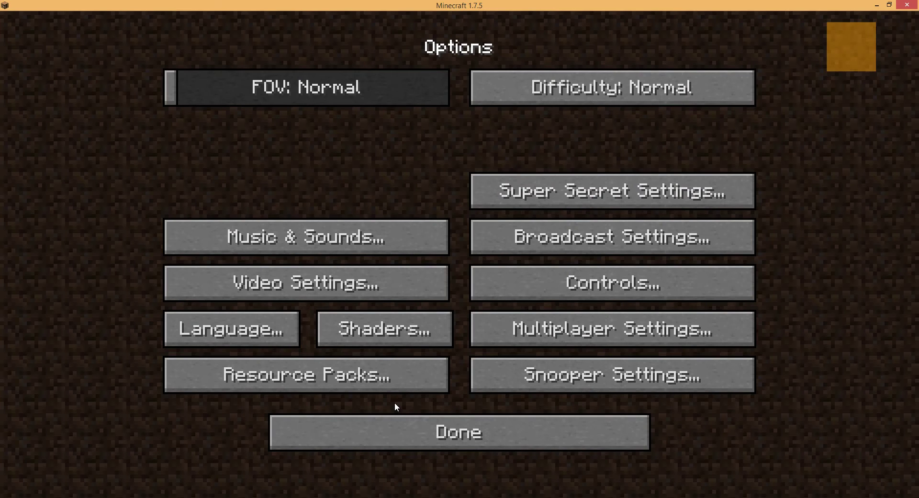
click(397, 331)
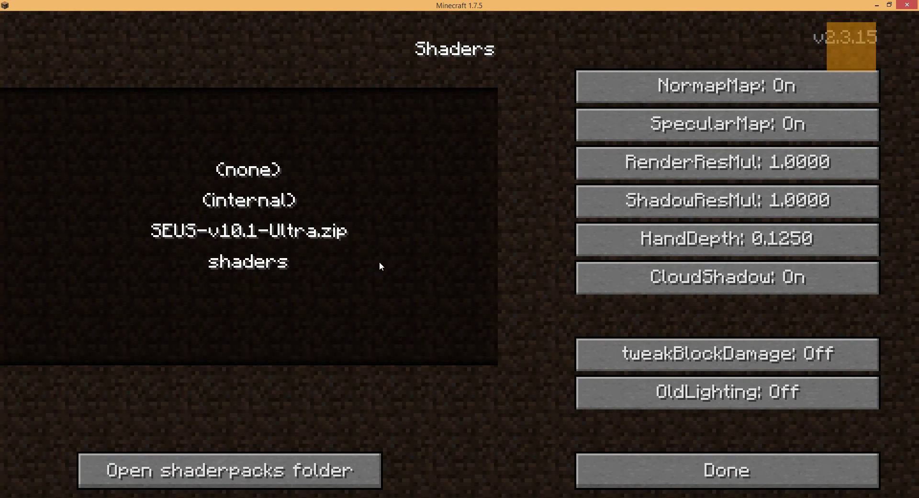
click(329, 237)
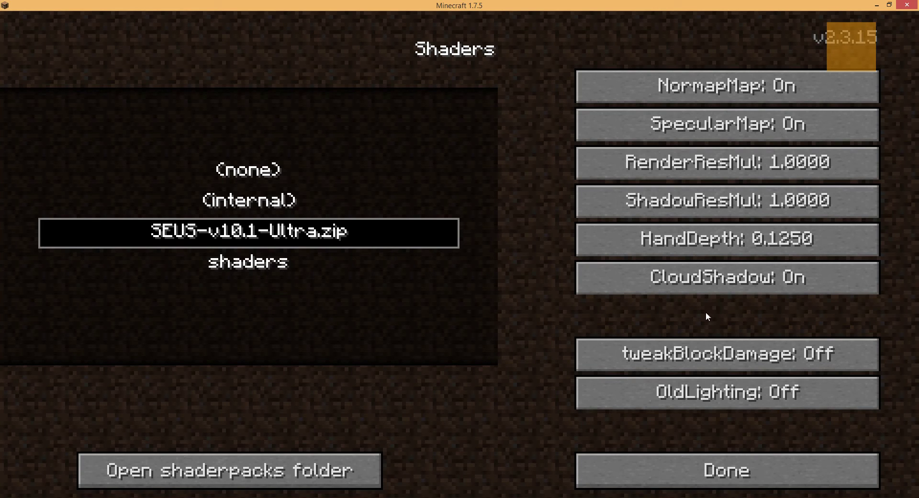
Turn CloudShadow off and tweakBlockDamage on, and close the shader settings
click(707, 287)
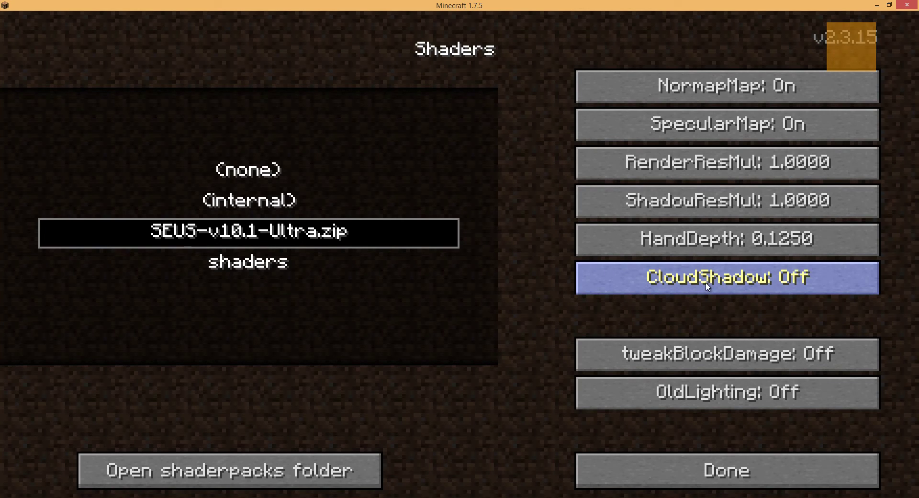
click(713, 361)
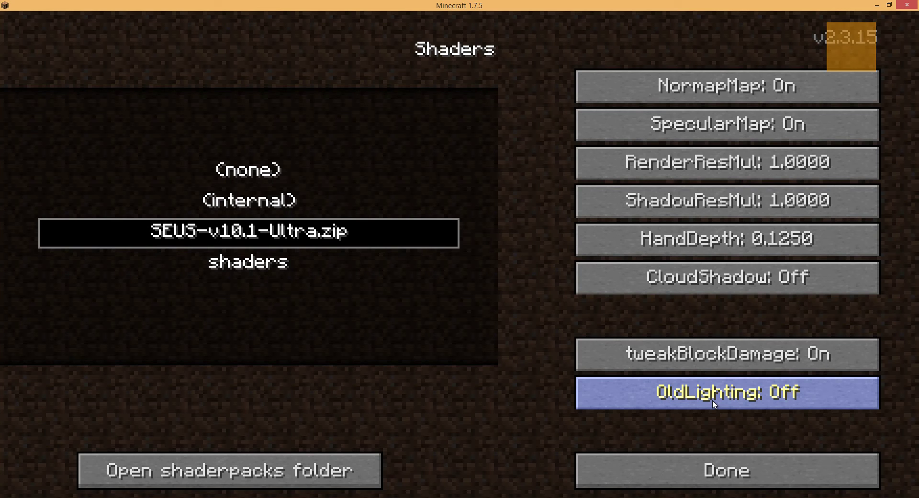
click(711, 479)
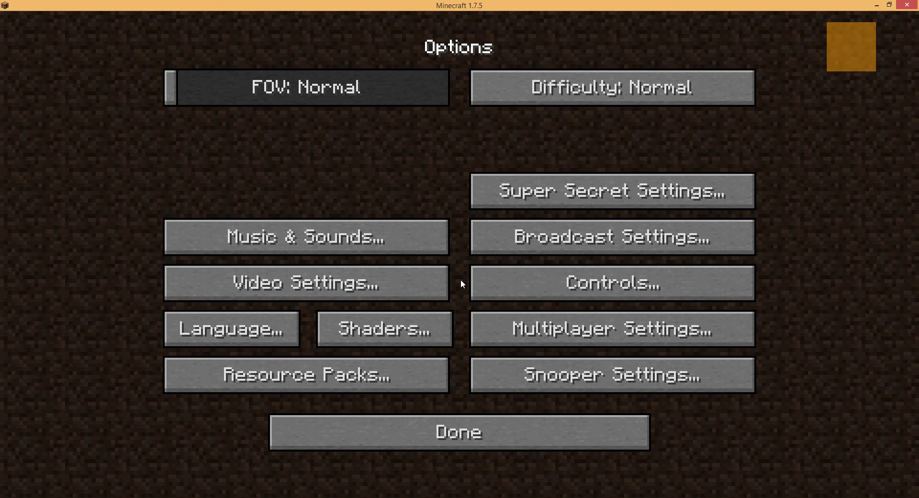
Set Clouds to OFF in the detail section of the video settings and return to the options screen
click(427, 285)
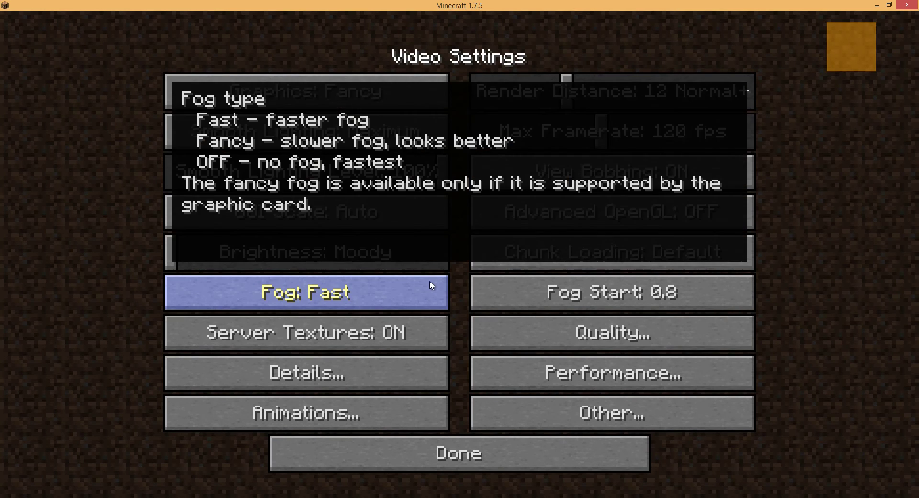
click(433, 377)
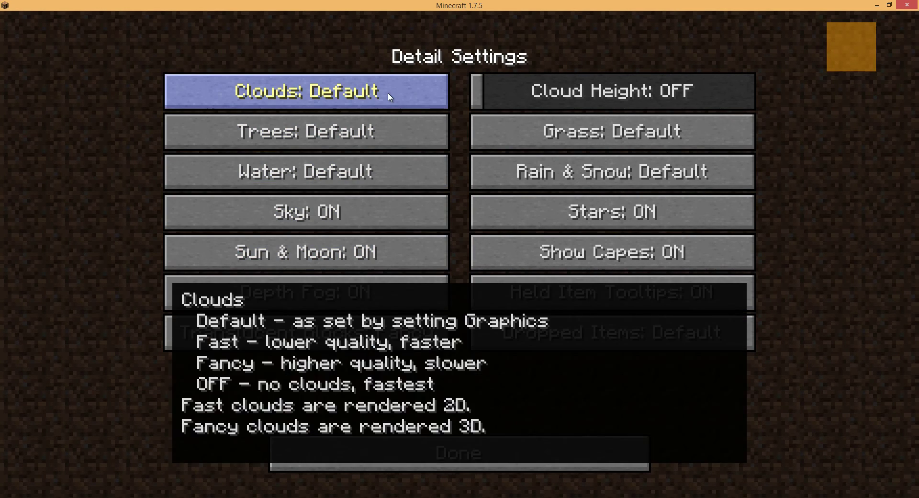
click(366, 95)
click(365, 95)
click(365, 95)
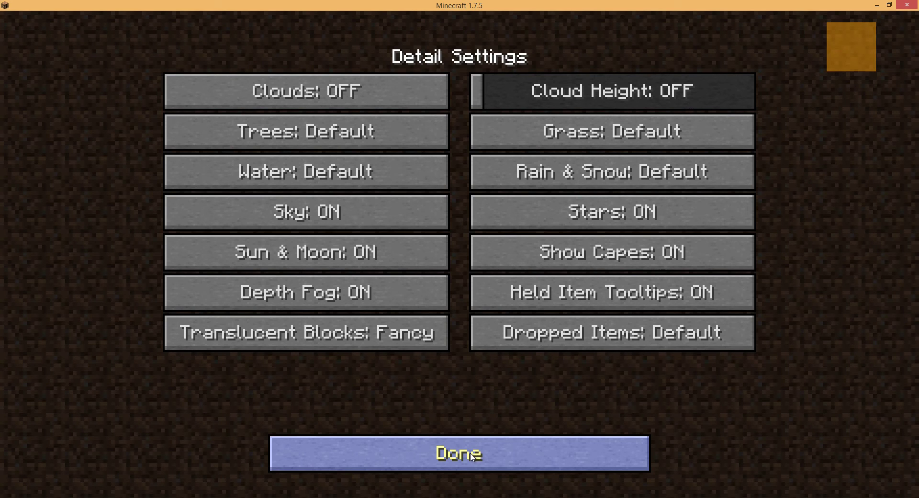
click(471, 457)
click(472, 457)
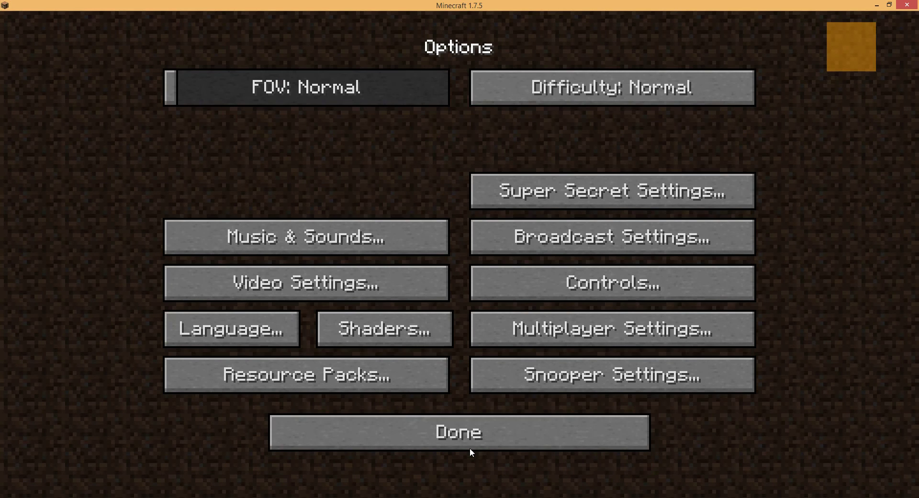
Create a new single-player world named SEUS Shaders in Creative game mode and enter it
click(469, 433)
click(469, 249)
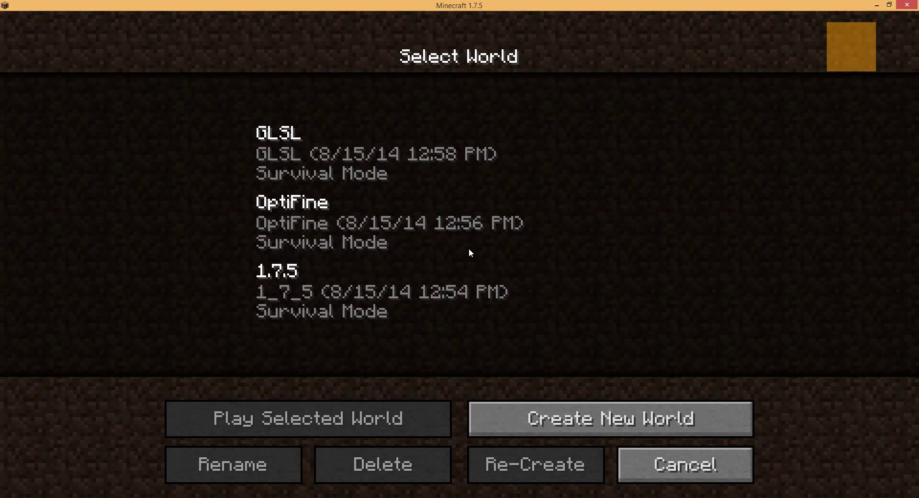
click(545, 418)
key(ctrl+a)
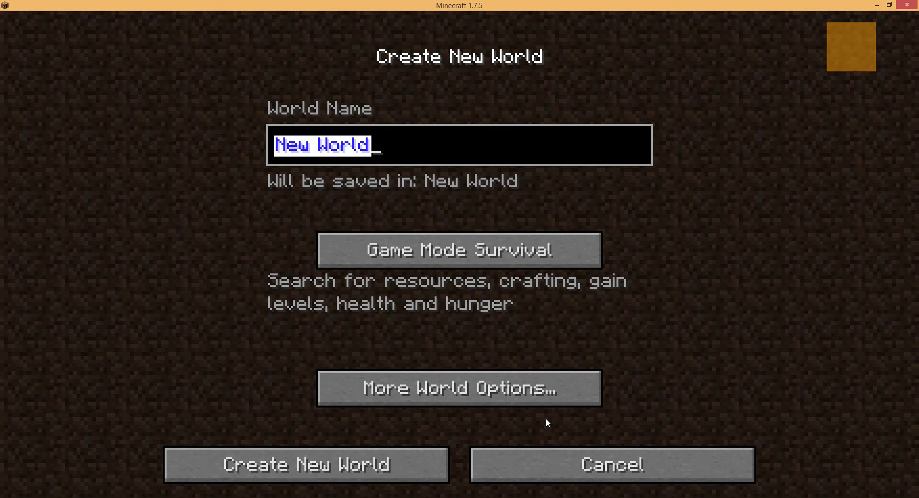
text(SEUS Shaders)
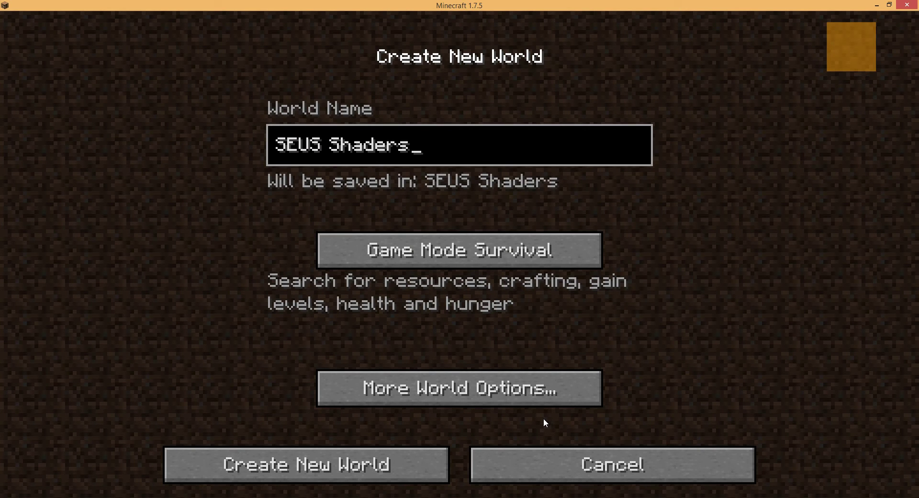
click(503, 252)
click(503, 253)
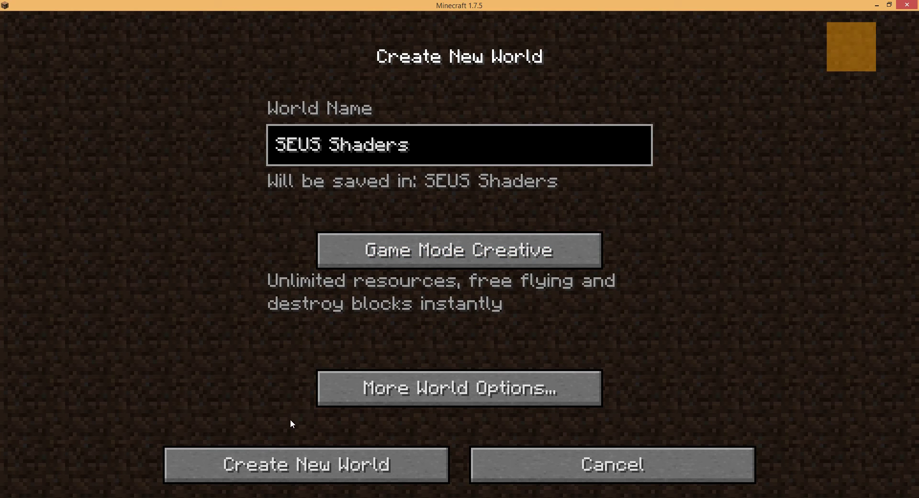
click(346, 471)
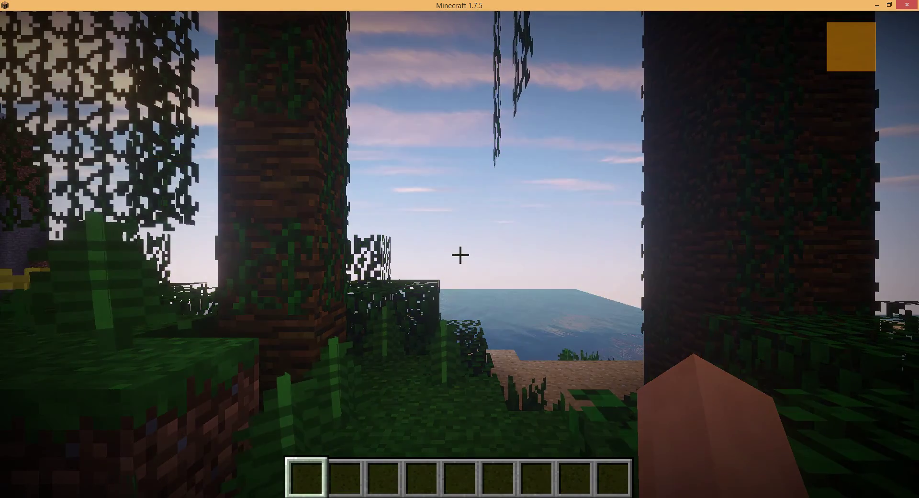
Set Mipmap Type to Linear in the quality section of the video settings and return to the game
mouse_move(460, 255)
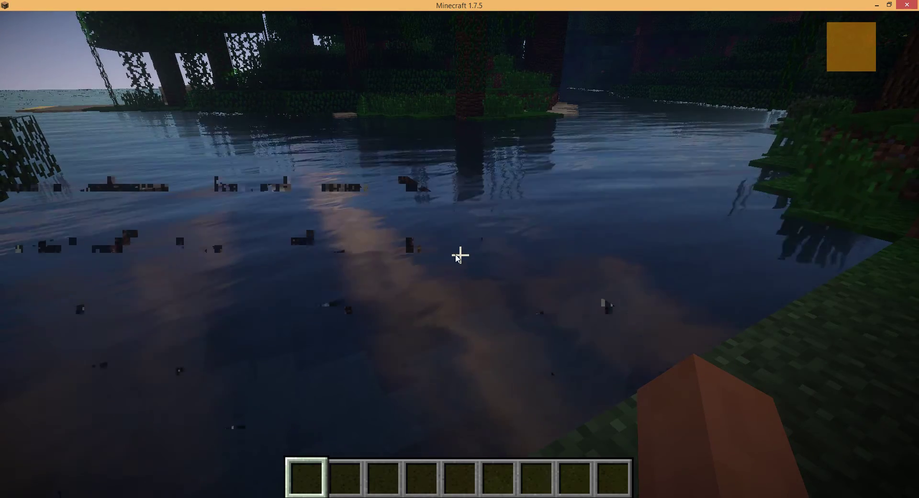
key(Escape)
click(432, 309)
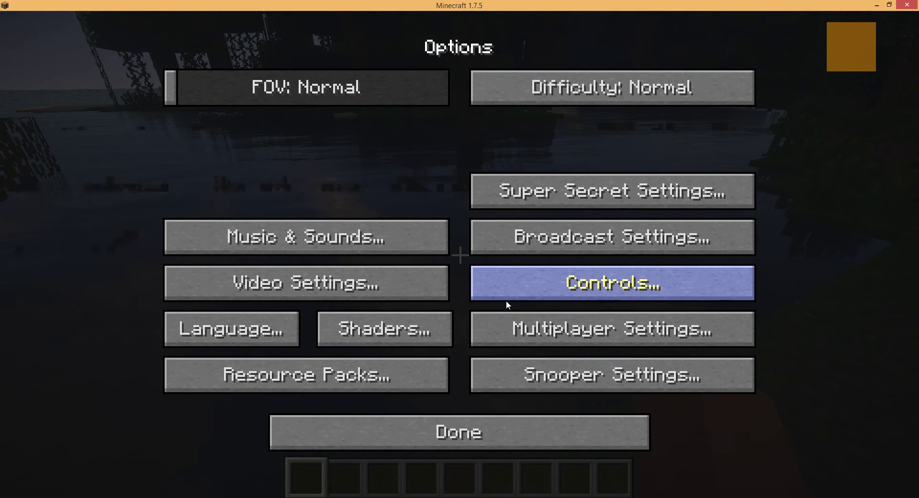
click(402, 296)
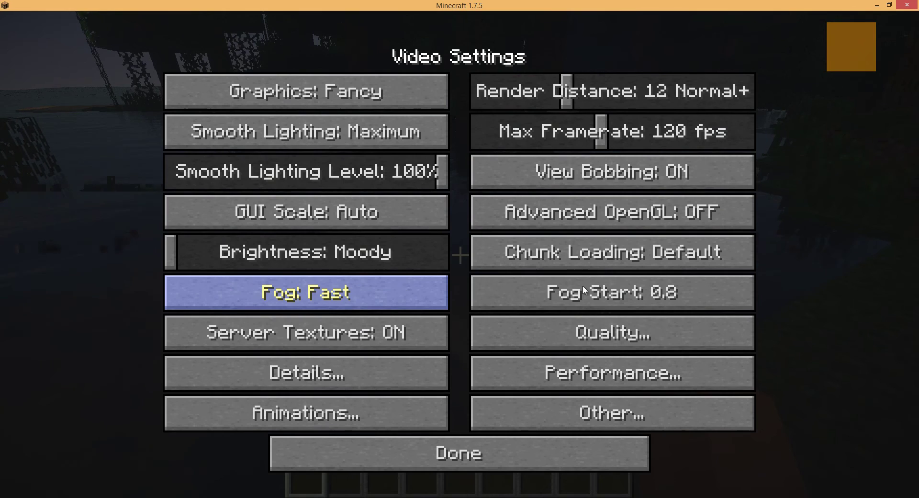
click(589, 335)
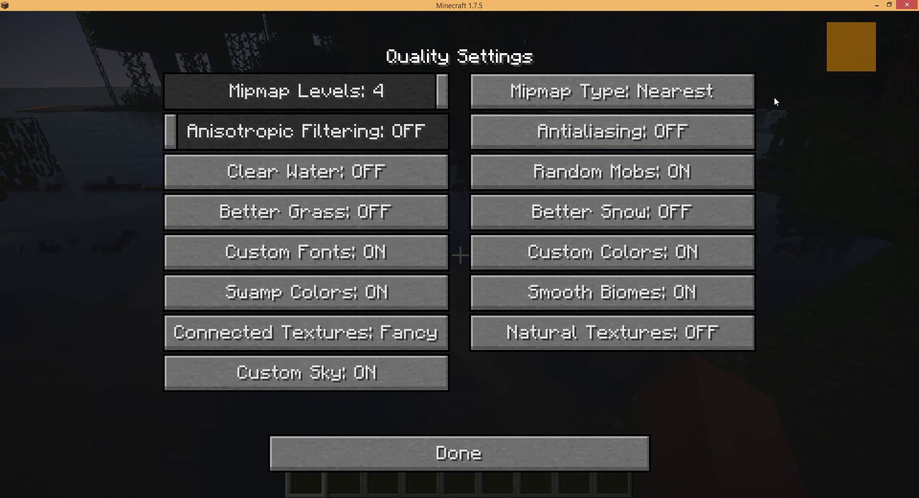
mouse_move(606, 95)
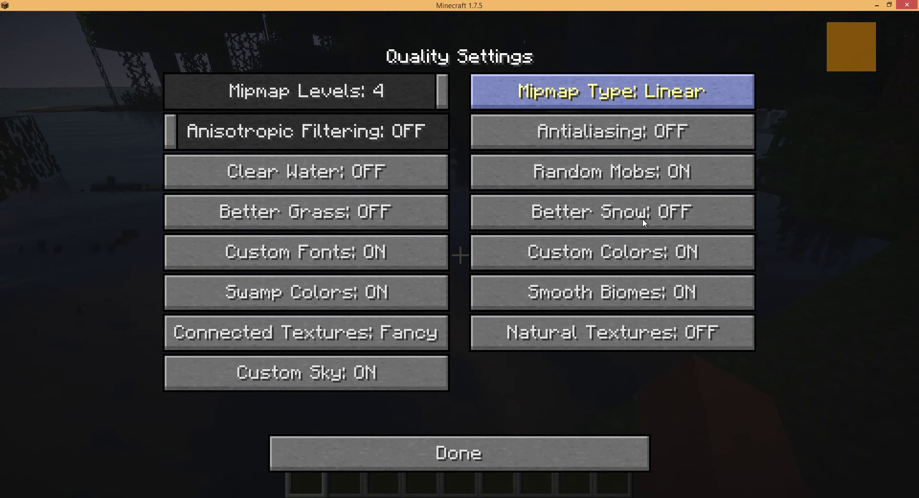
click(495, 448)
click(494, 448)
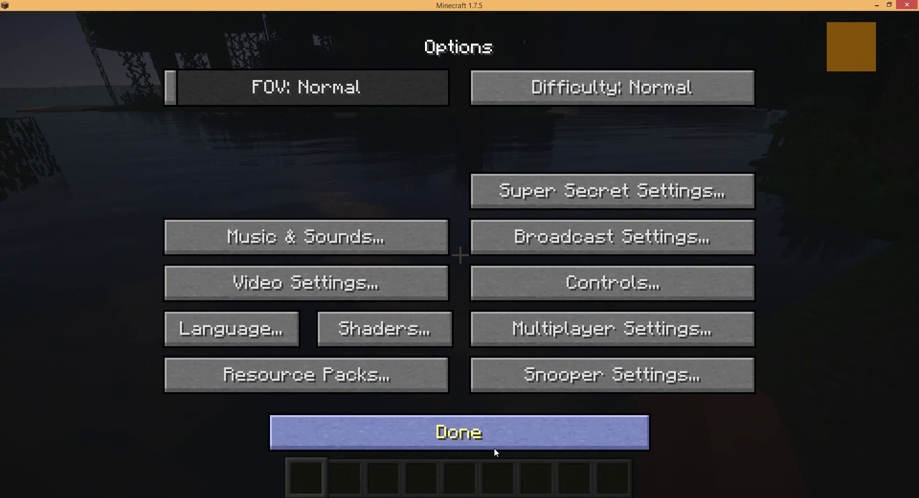
click(493, 436)
click(504, 175)
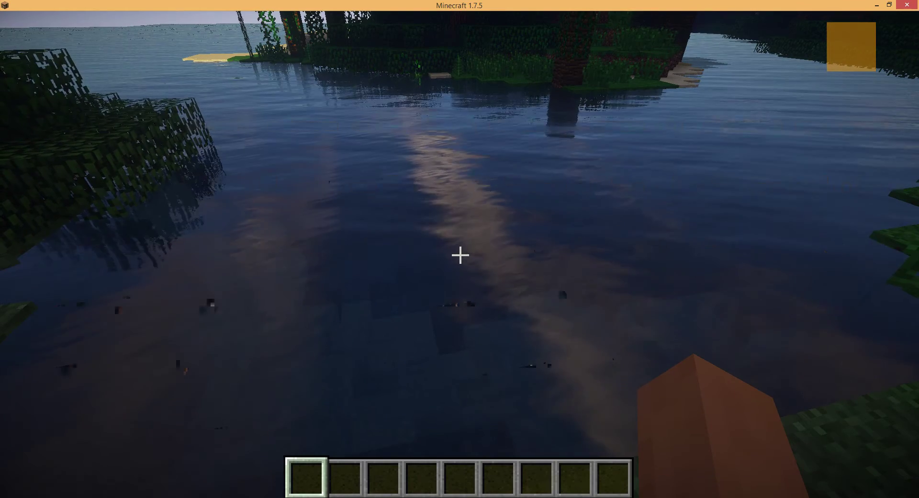
Add a torch from the Decoration Blocks of the creative inventory to the second hotbar slot
key(e)
click(371, 116)
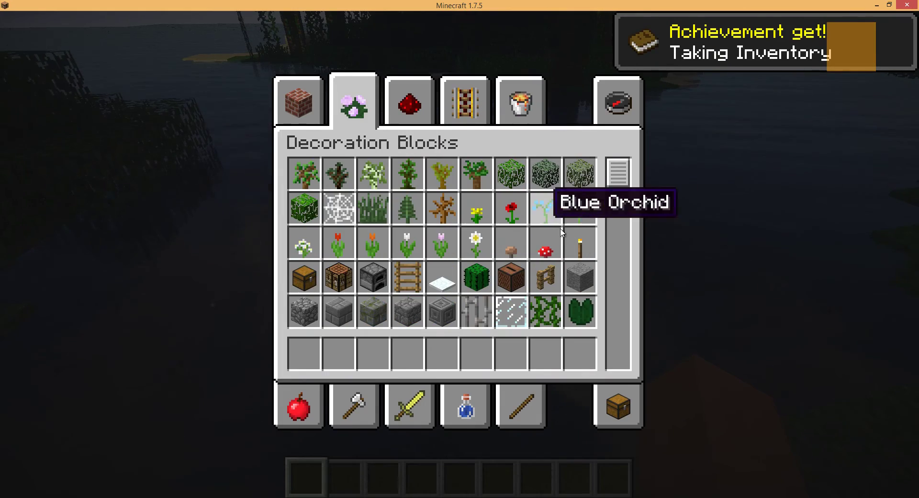
click(351, 354)
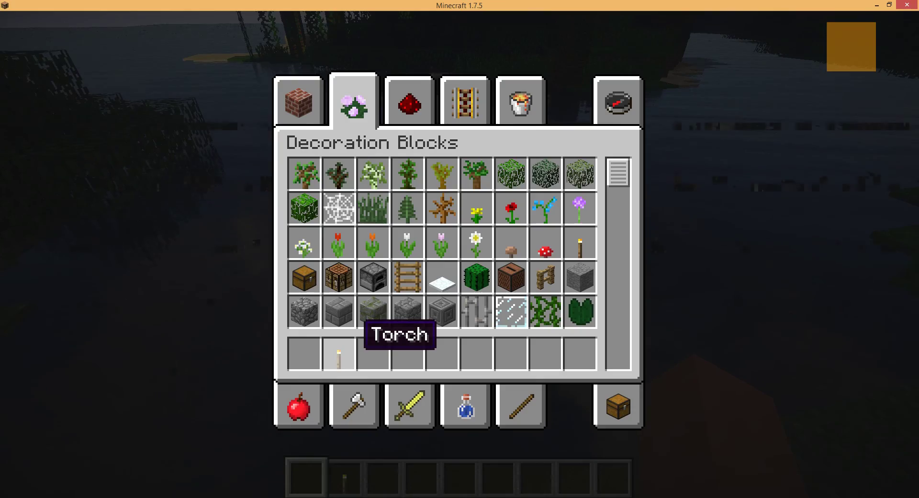
key(e)
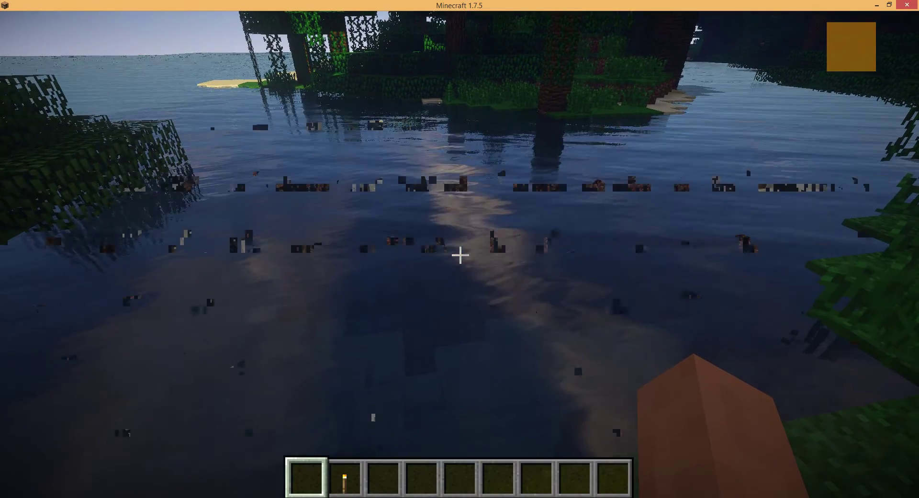
Alternate between holding the torch and an empty hand to compare how the water surface is rendered
key(2)
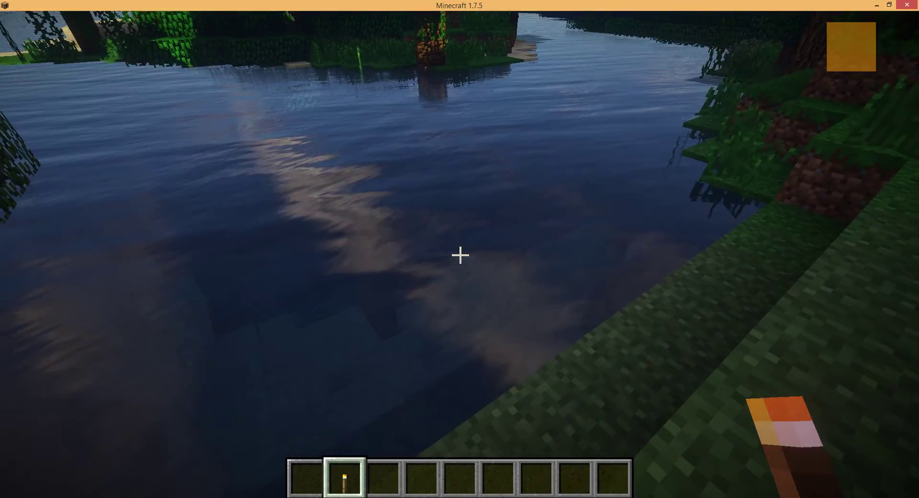
key(1)
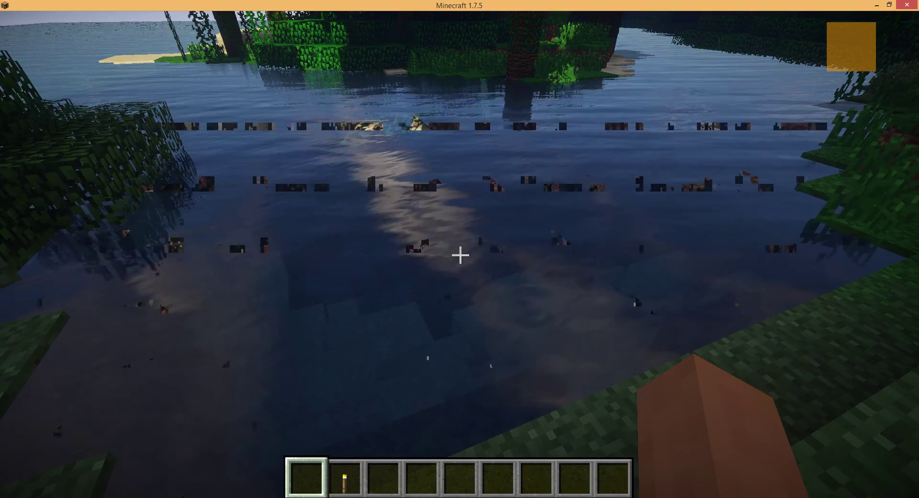
key(2)
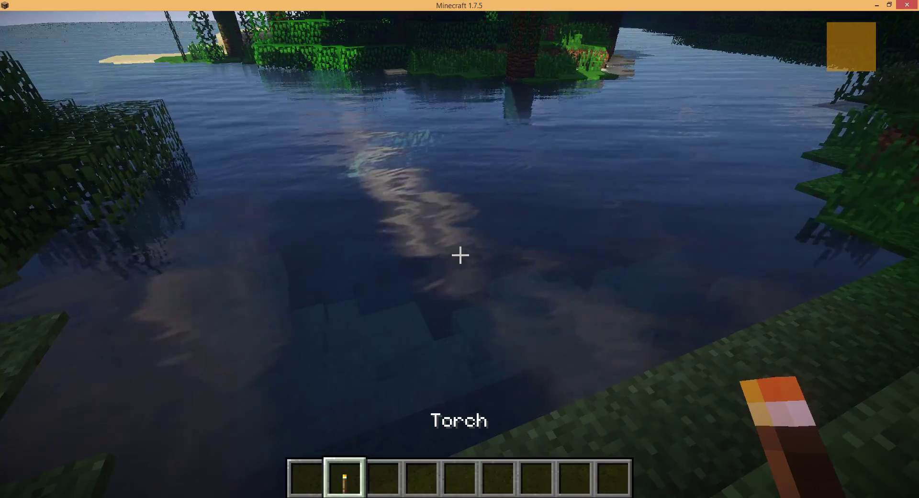
Walk to the sandy shore with the torch in hand to examine the shadows, water transparency and sun reflections
key(w)
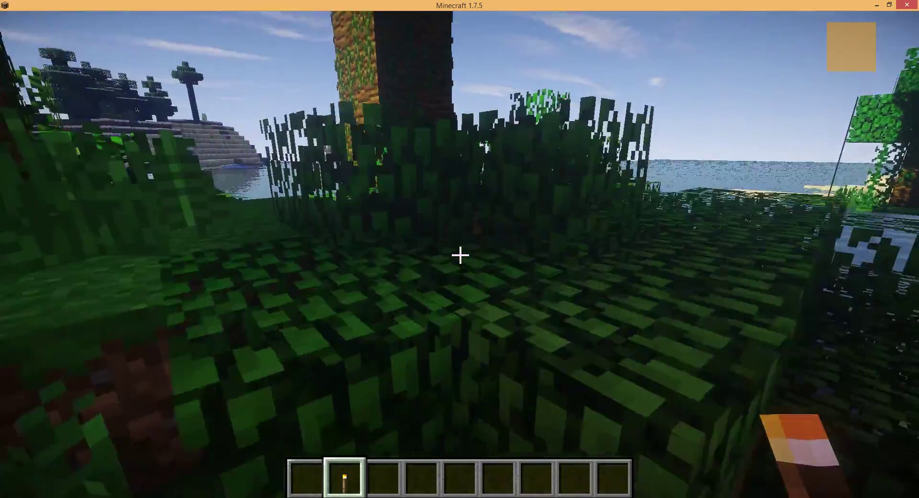
key(w)
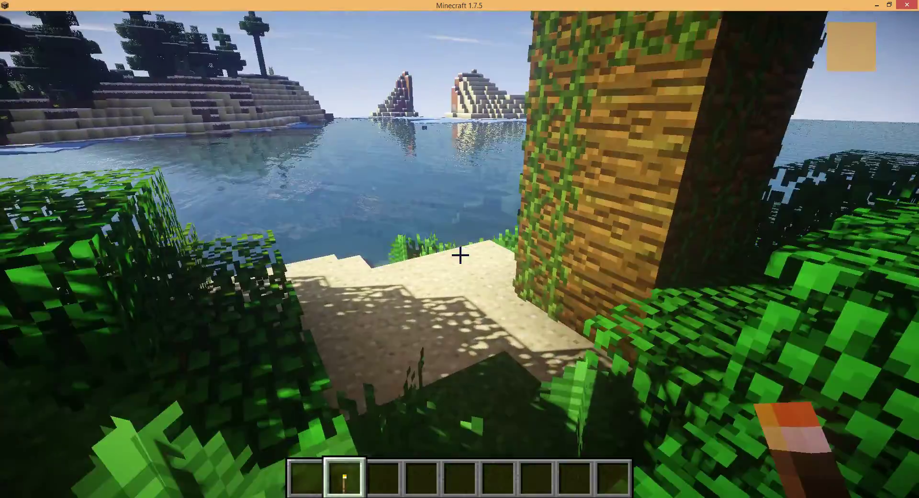
key(w)
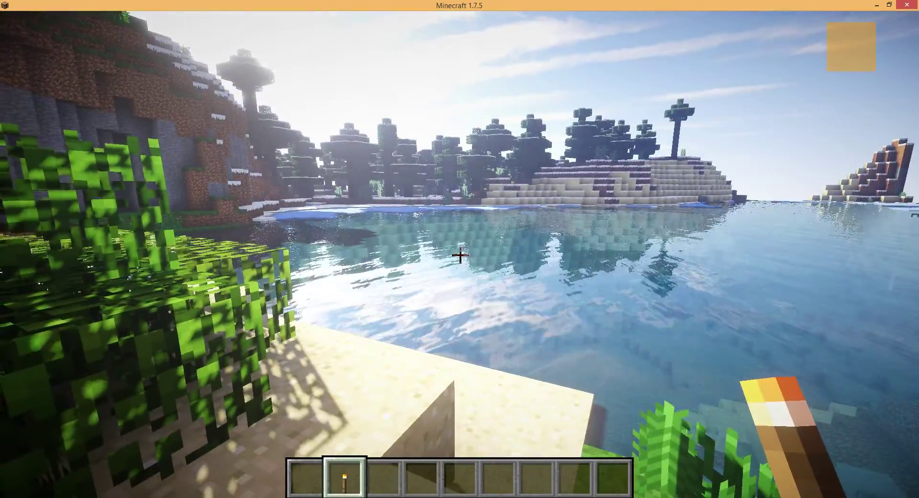
key(w)
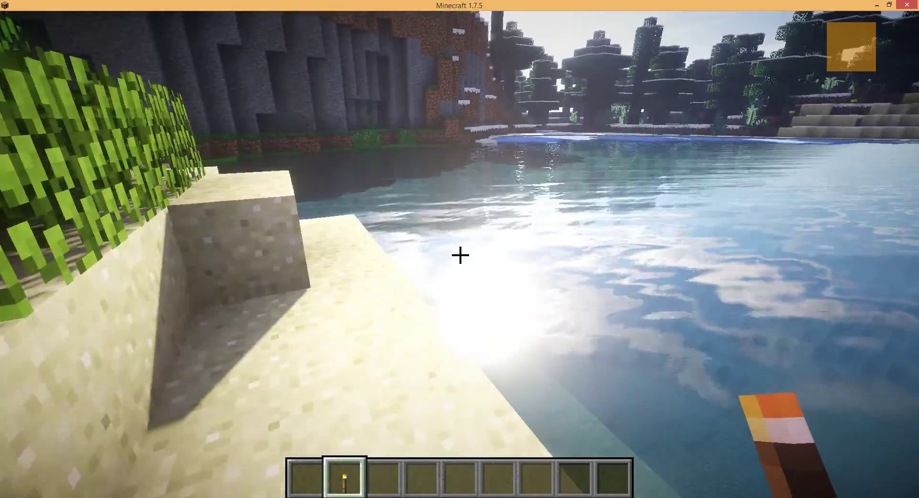
key(w)
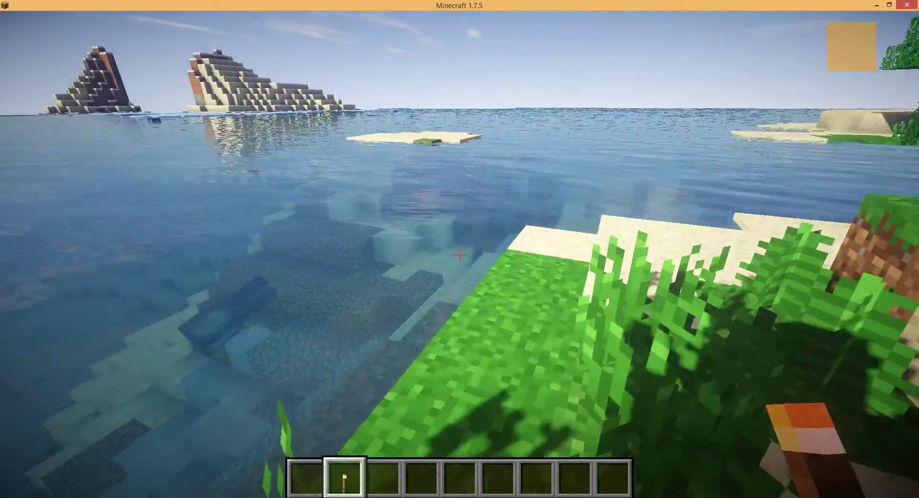
key(w)
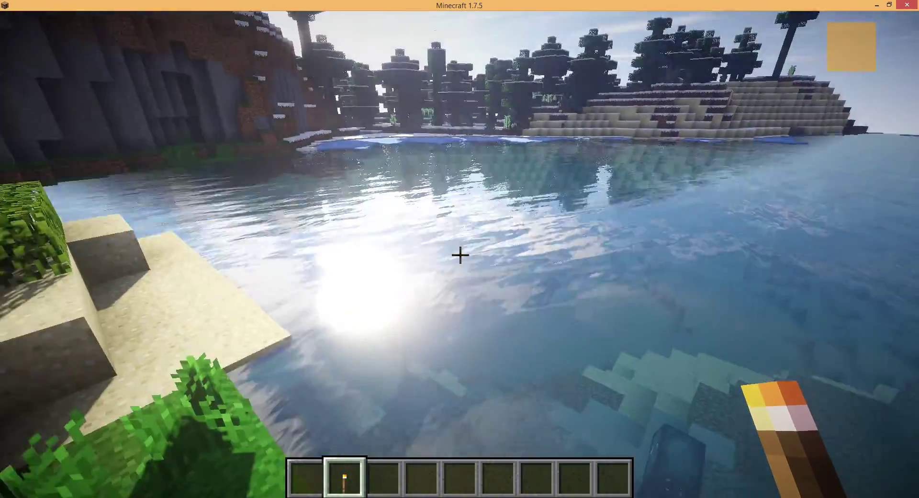
Fly over the bay, the snowy forest and the jungle to examine the shader lighting, sky and foliage
key(w)
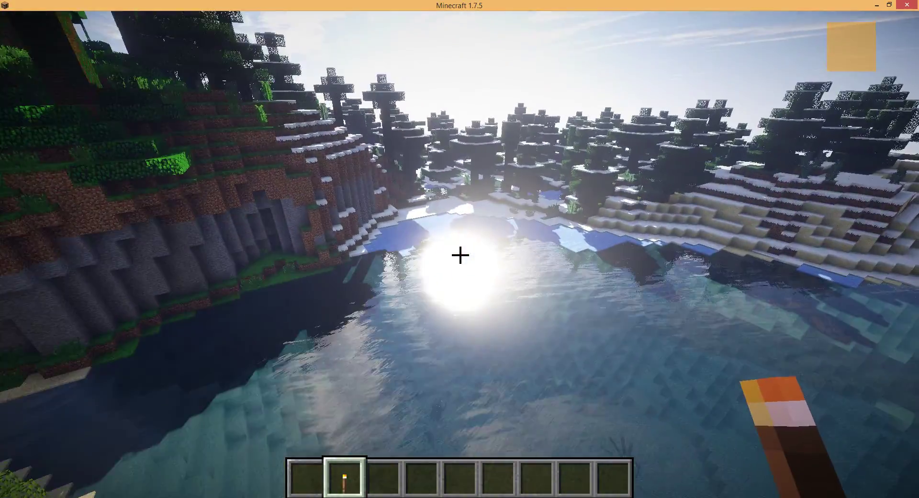
key(w)
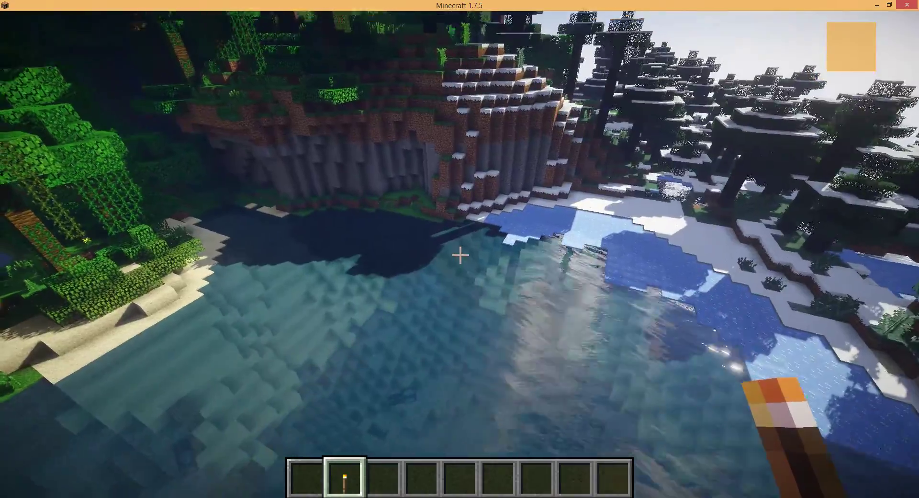
key(w)
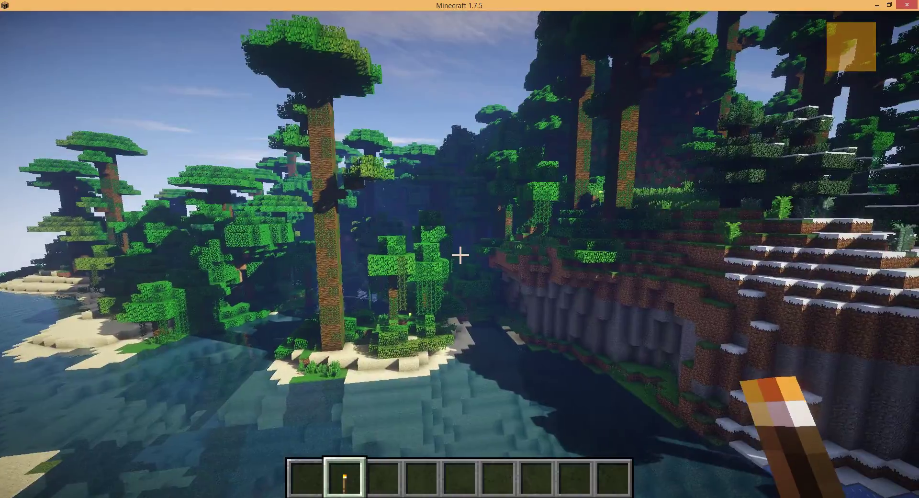
key(w)
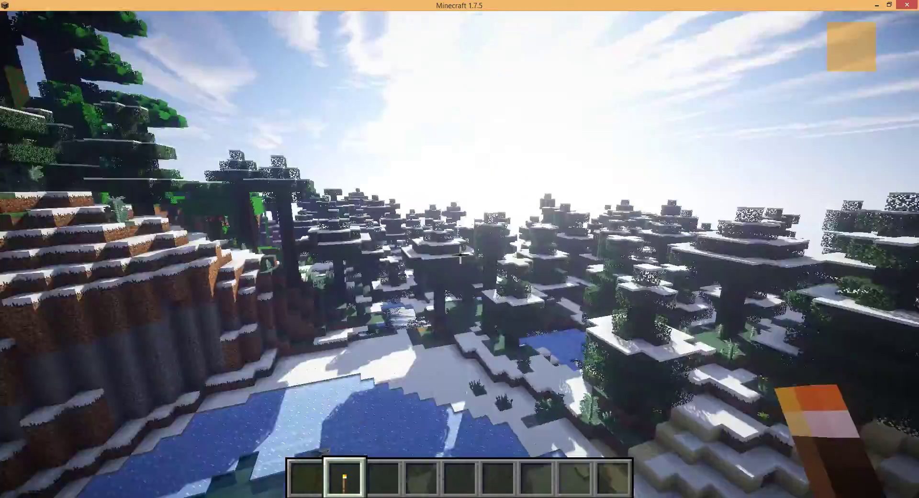
key(w)
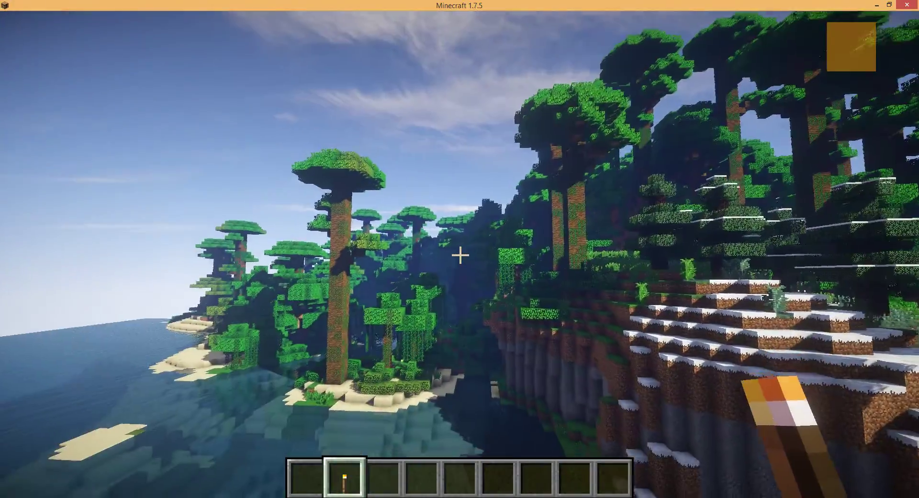
key(w)
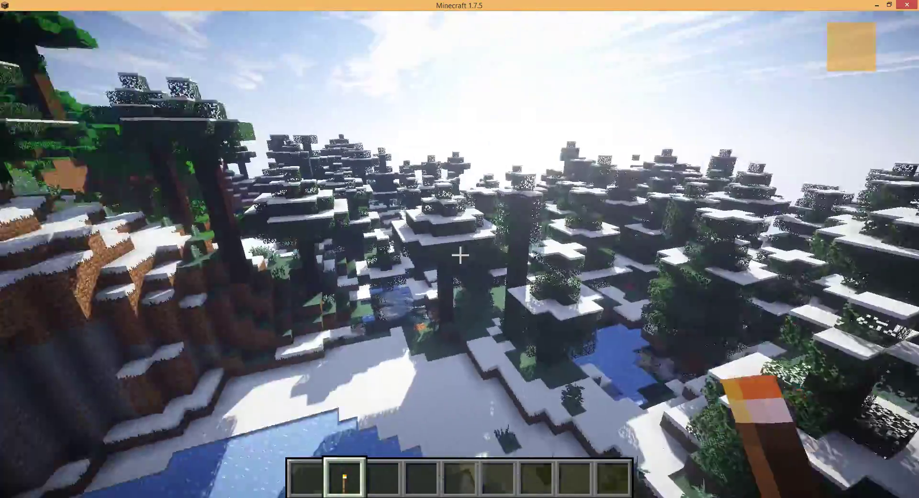
key(w)
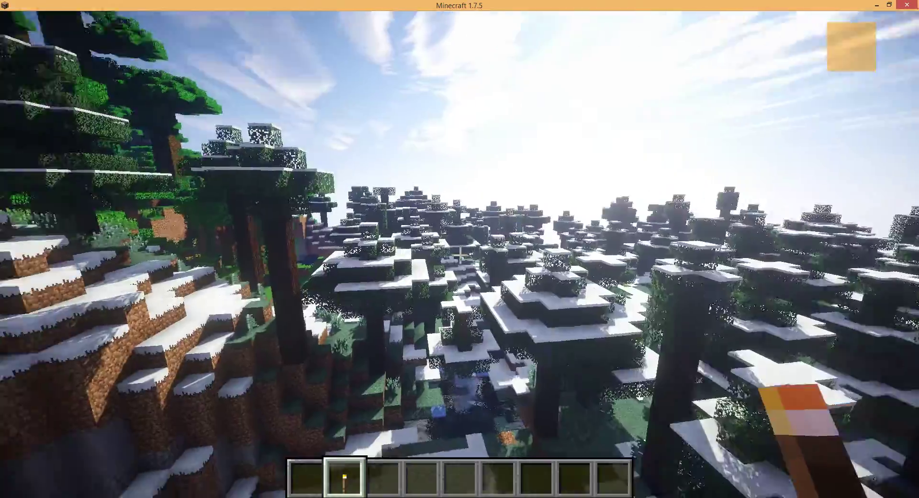
key(w)
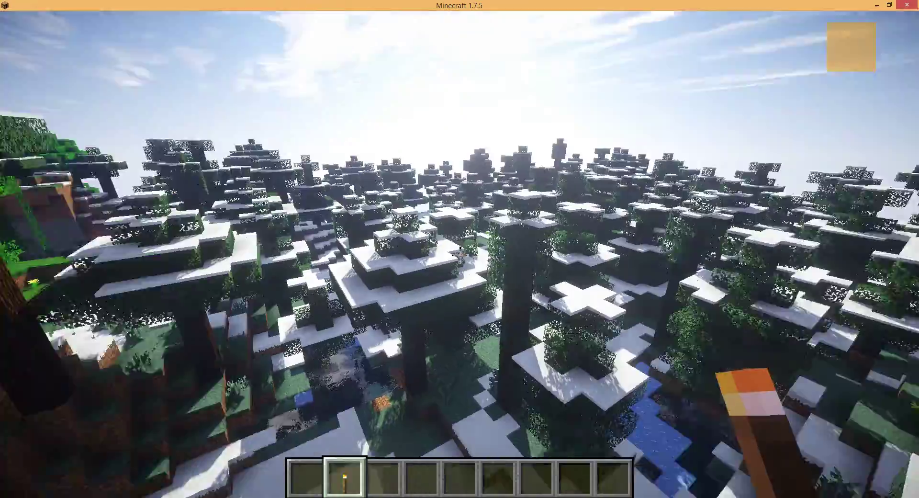
key(w)
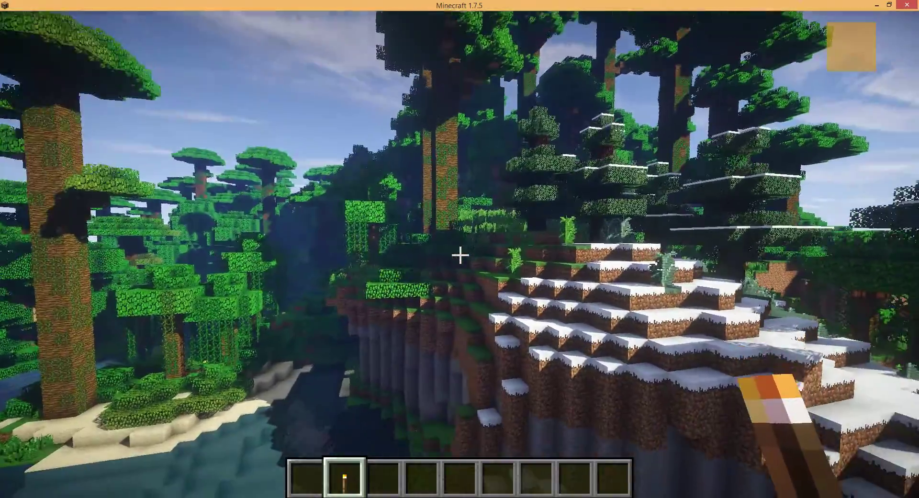
key(w)
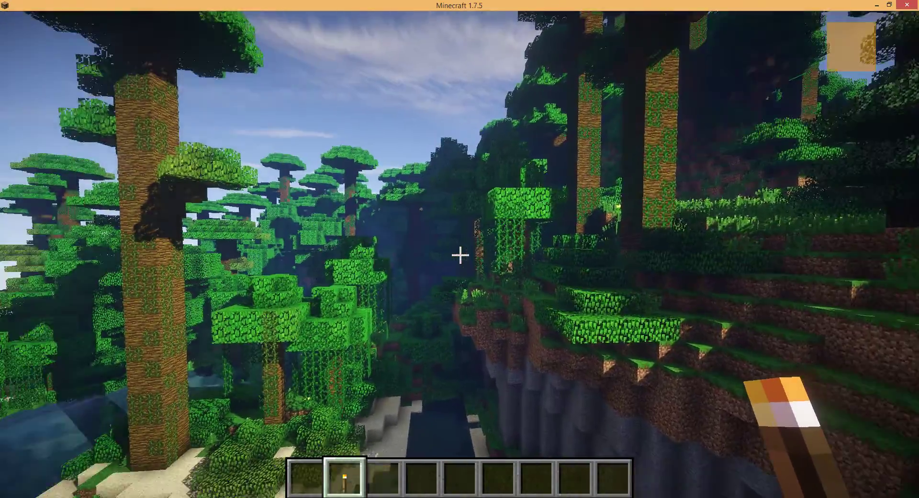
key(w)
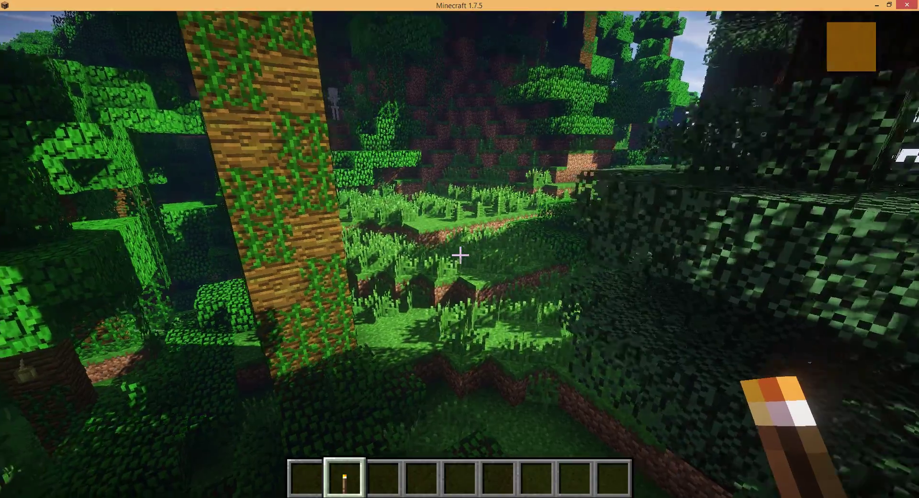
key(w)
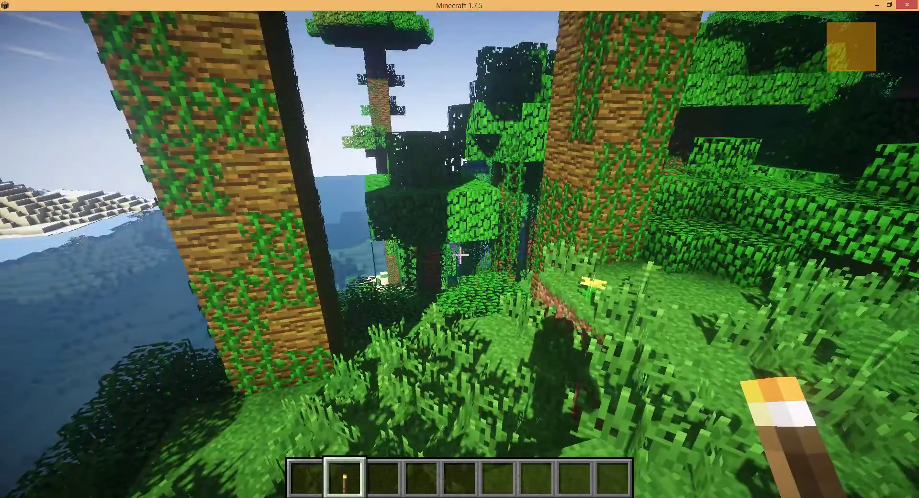
key(w)
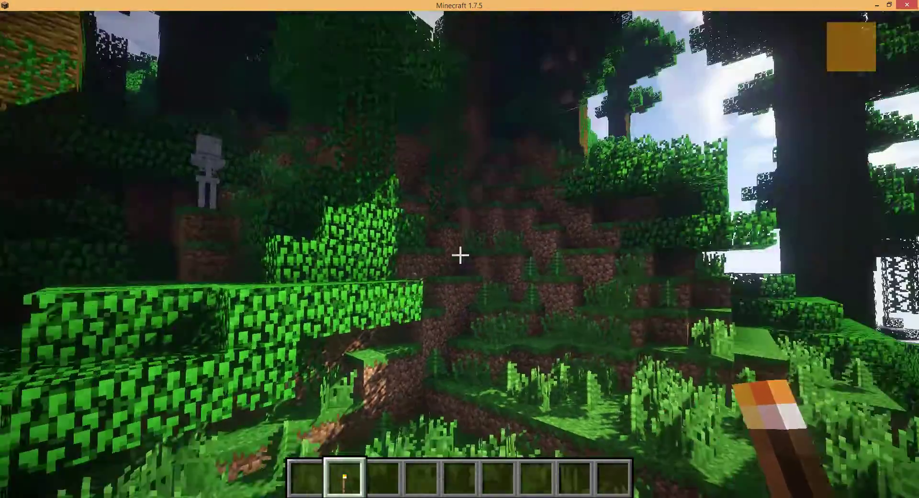